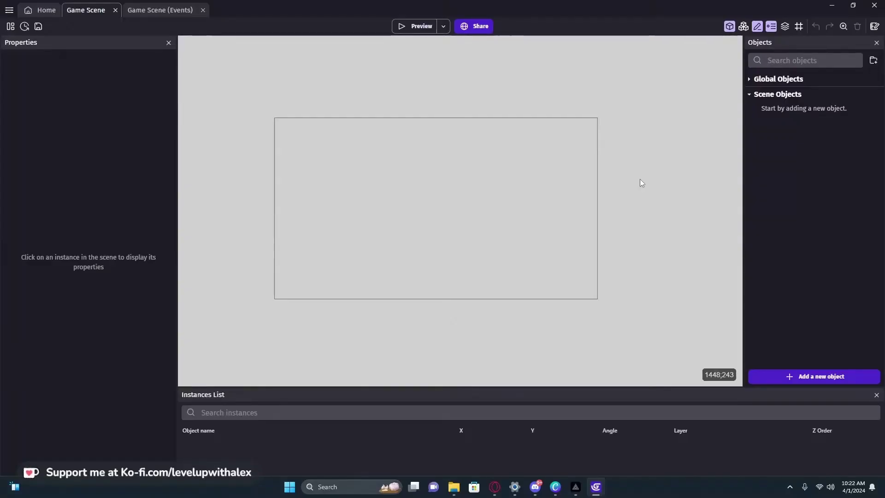
Return to the ProjectDungeon scene and add a new 3D Box object
click(10, 27)
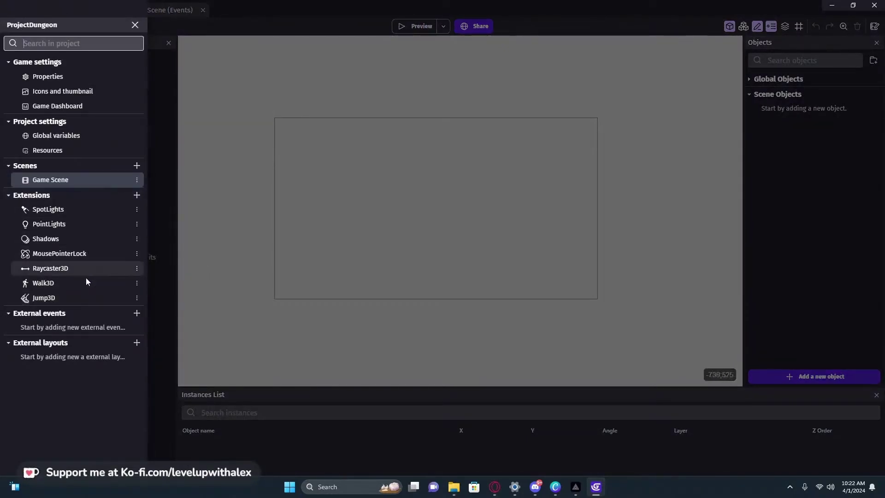
click(209, 272)
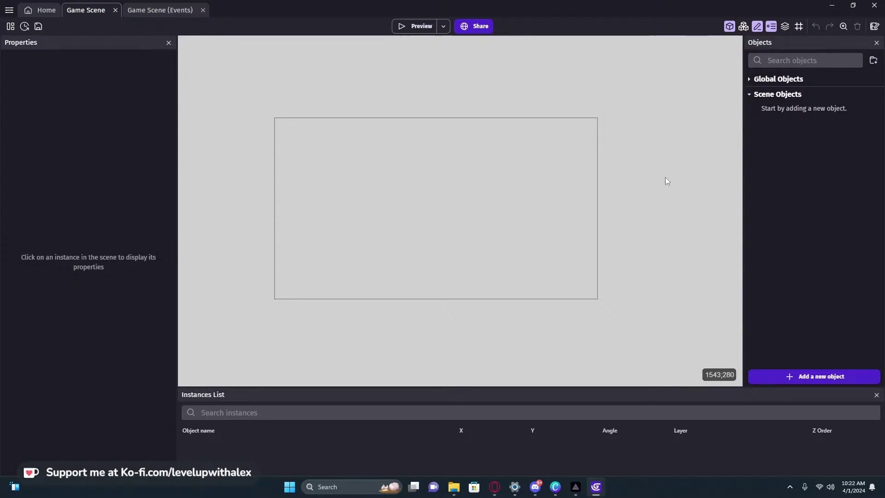
click(823, 376)
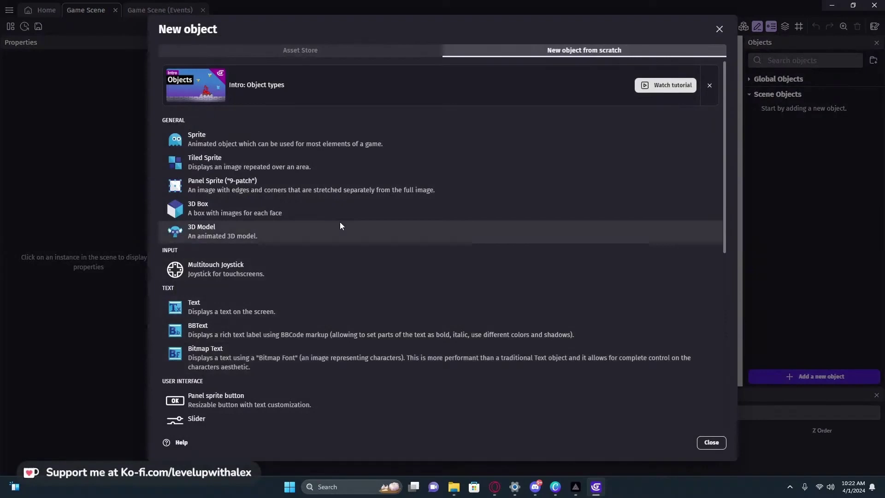
click(304, 207)
Name the new box object Dungeon_Ground_Stone
key(ctrl+a)
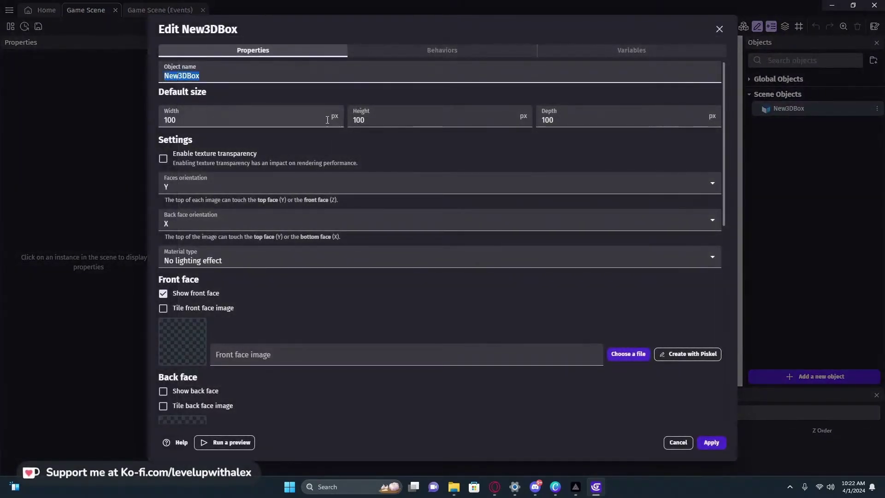
text(Du)
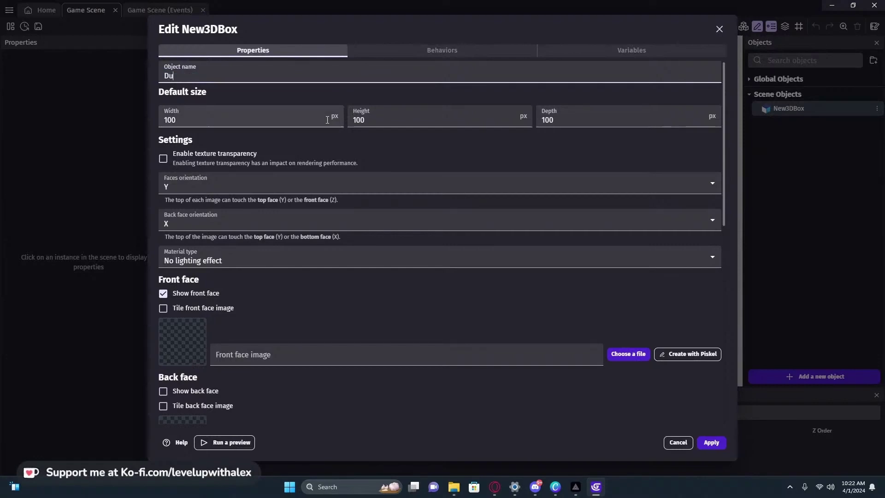
text(ngeon_)
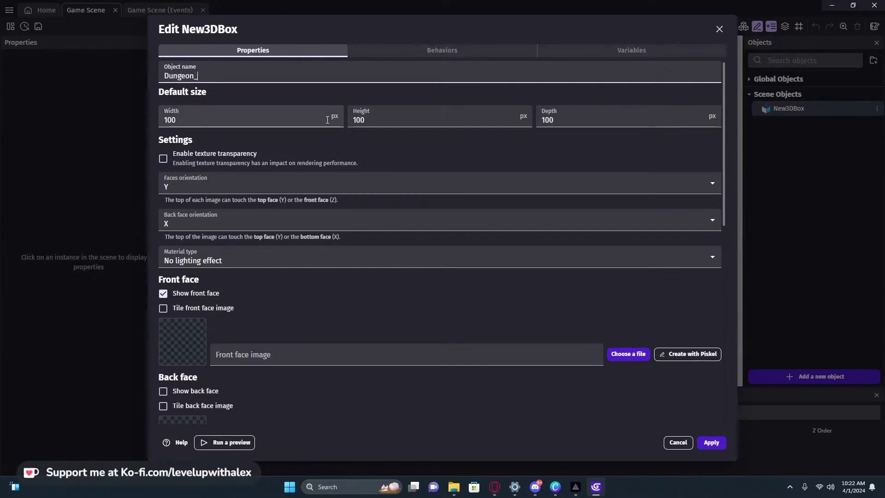
text(Floo)
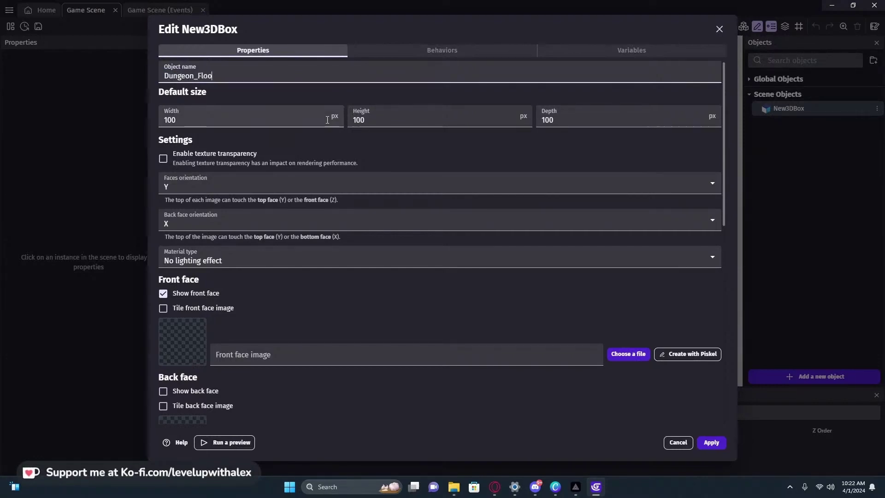
key(BackSpace)
key(BackSpace)
key(BackSpace)
key(BackSpace)
text(Ground_Stone)
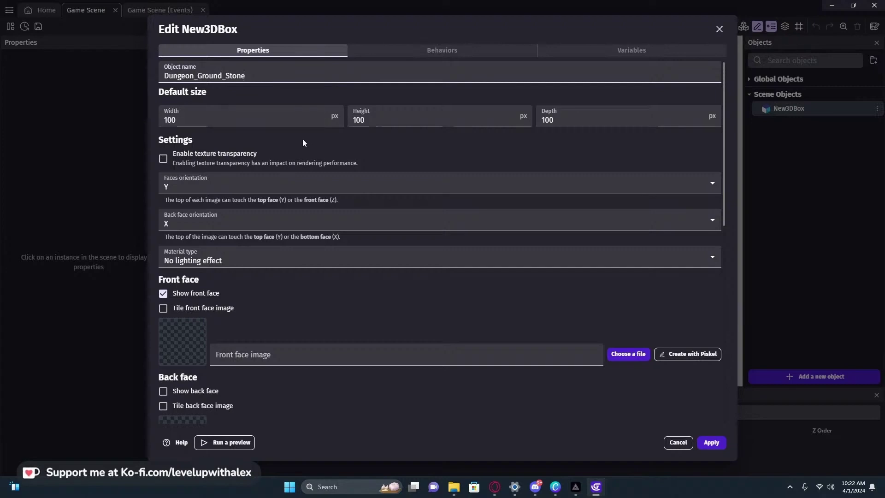
Enter 16 for the box's Width, Height and Depth
double_click(214, 121)
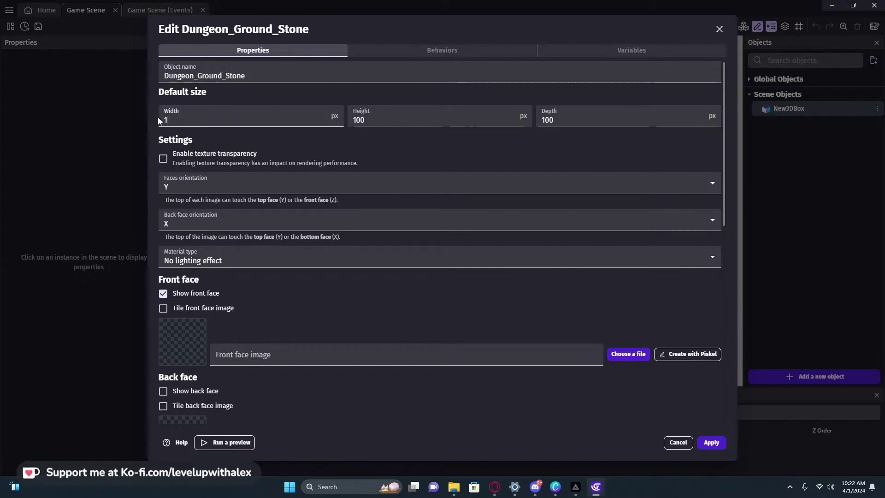
text(16)
double_click(370, 122)
text(16)
double_click(548, 122)
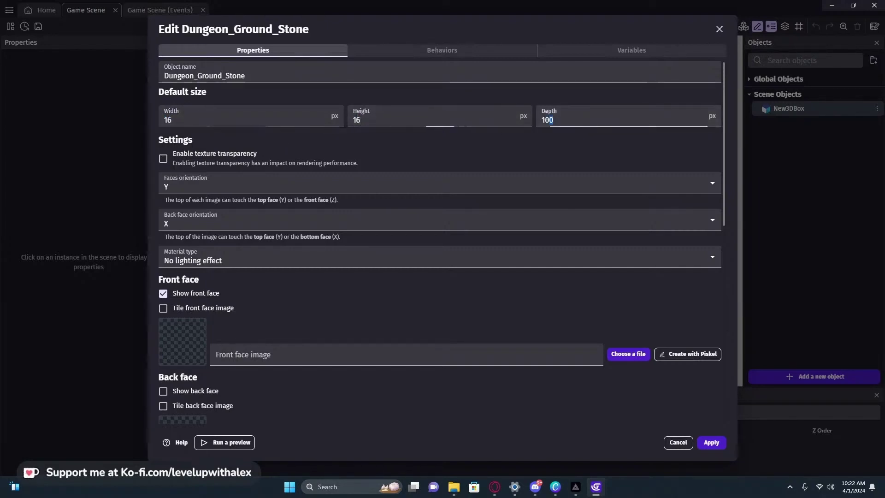
text(16)
Confirm all three dimensions read 16, then start Pyxel Edit
double_click(167, 121)
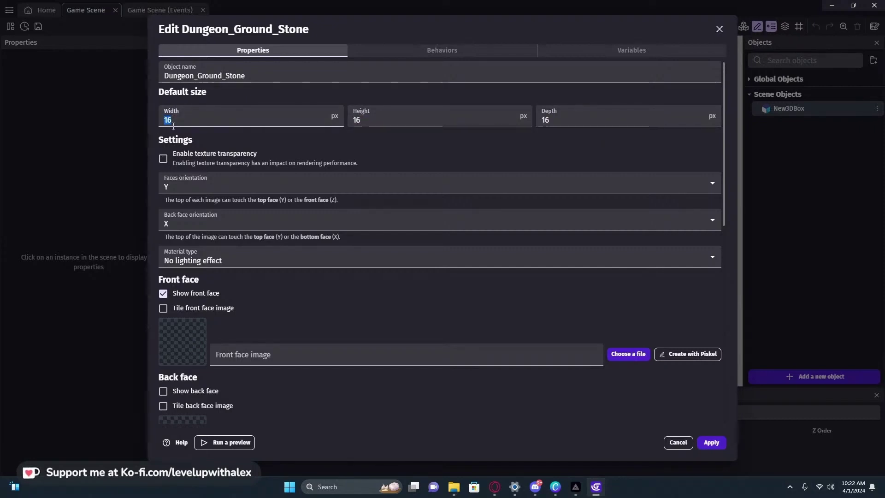
double_click(355, 121)
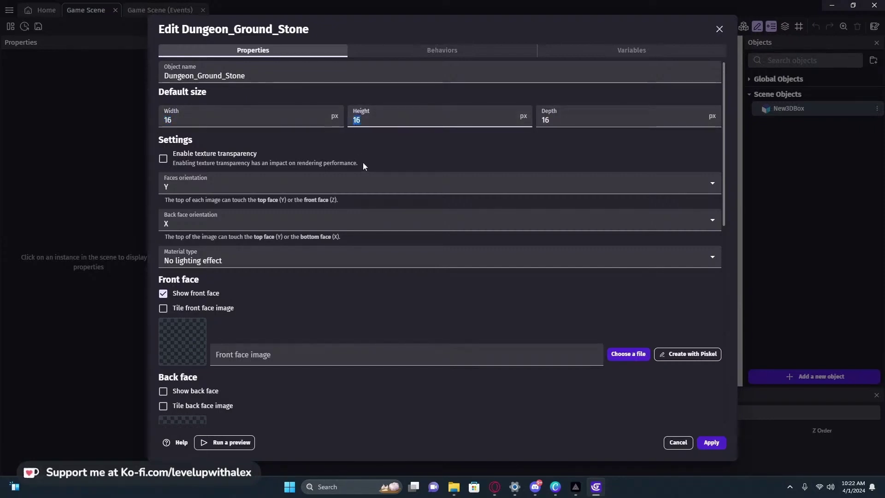
double_click(546, 121)
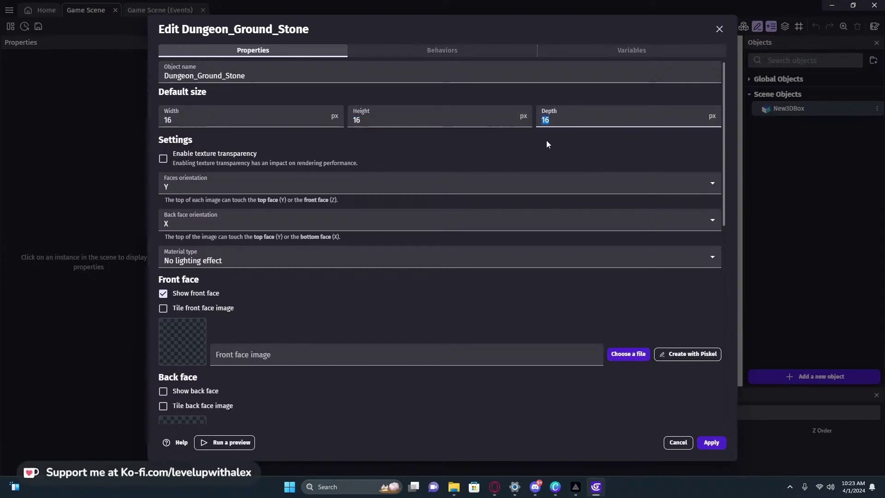
click(495, 487)
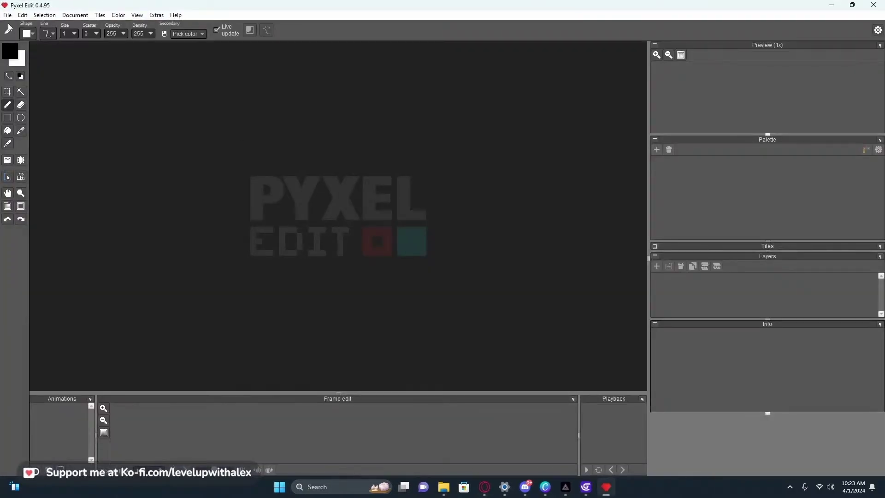
Start a new single-image document in Pyxel Edit
click(7, 14)
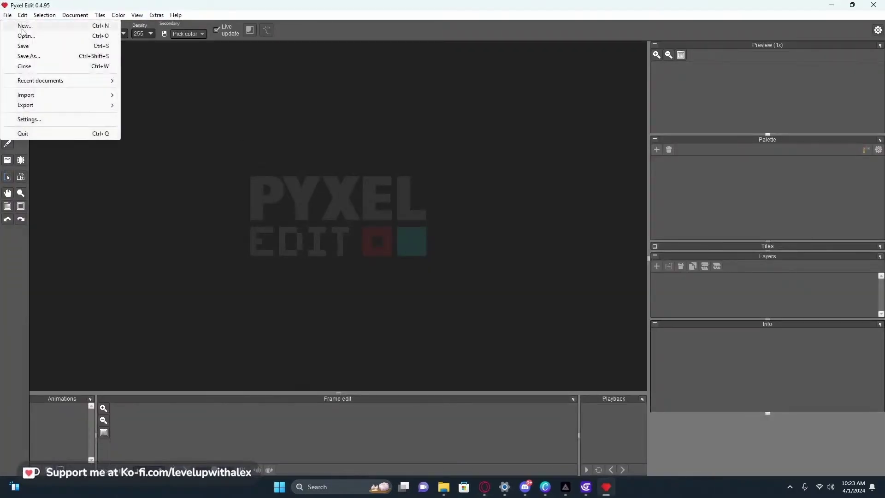
click(18, 24)
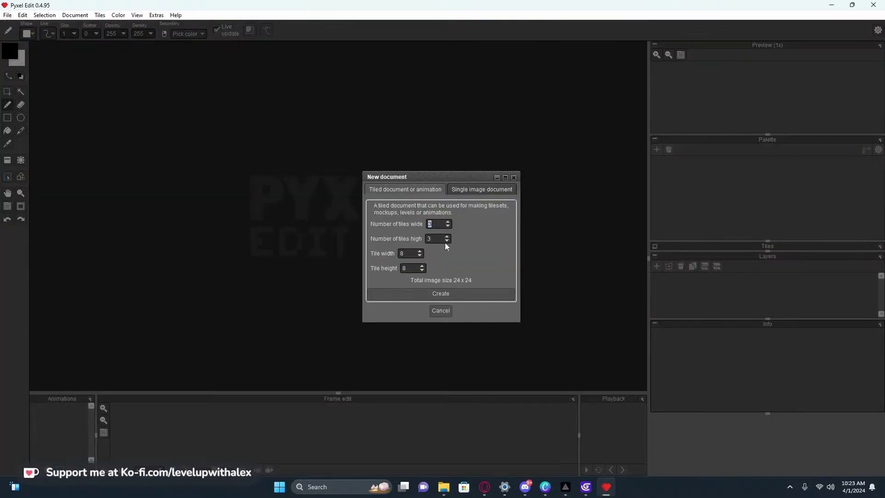
click(466, 191)
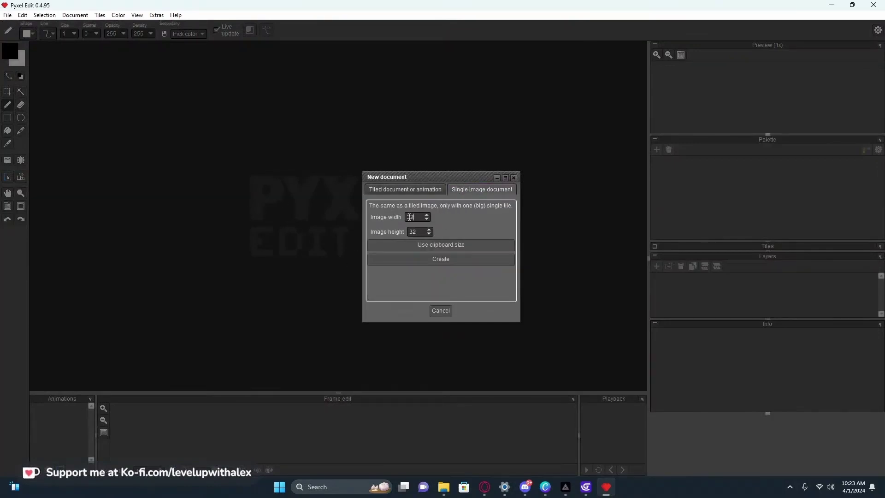
Set the new image size to 320 by 240 pixels
text(16)
key(Tab)
text(16)
key(shift+Tab)
text(320)
key(Tab)
text(180)
double_click(411, 231)
text(25)
key(BackSpace)
Create the blank 320×240 canvas and sketch a box outline with a tall depth line beside it
click(437, 259)
scroll(341, 216, down, 1)
scroll(326, 201, up, 1)
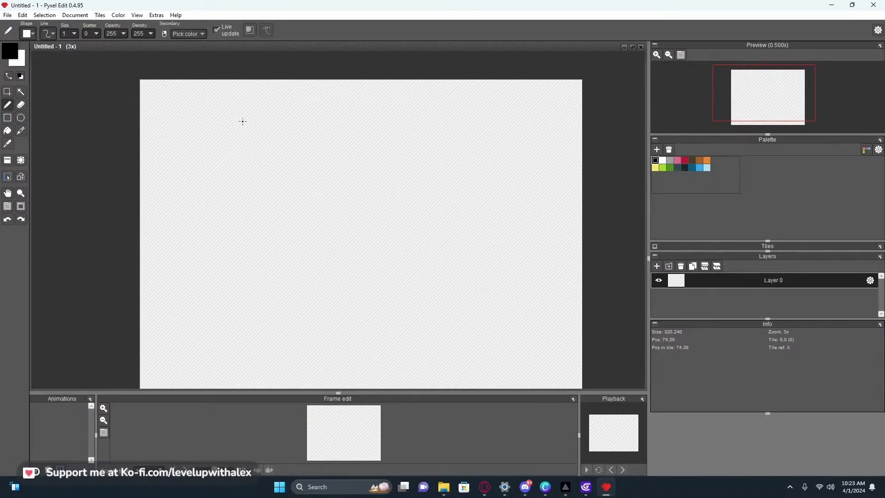
drag(243, 122, 218, 159)
shift+click(379, 158)
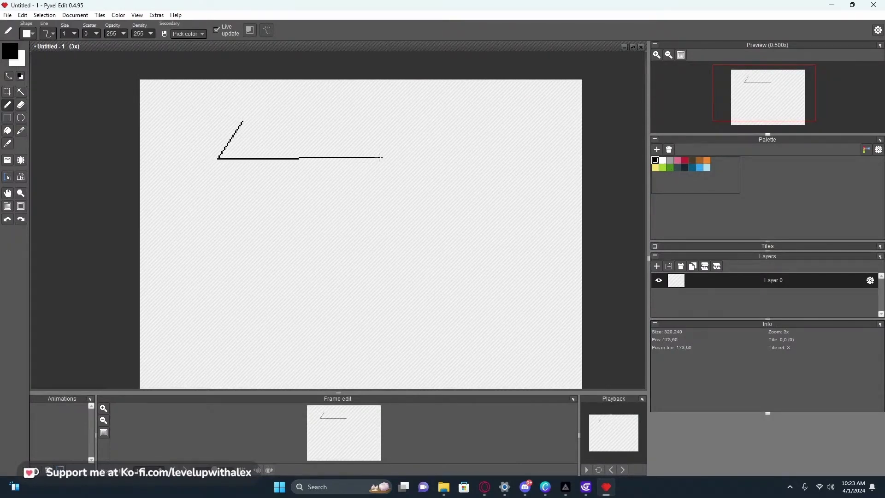
click(242, 122)
shift+click(381, 121)
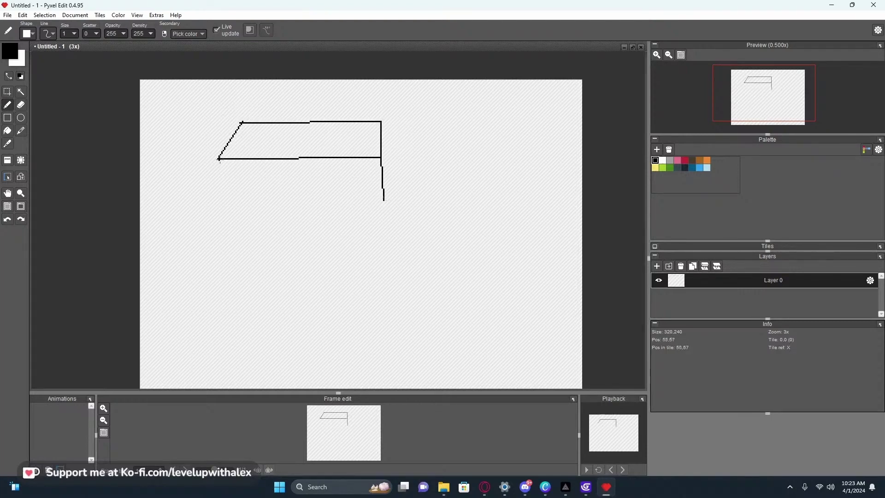
drag(225, 201, 383, 201)
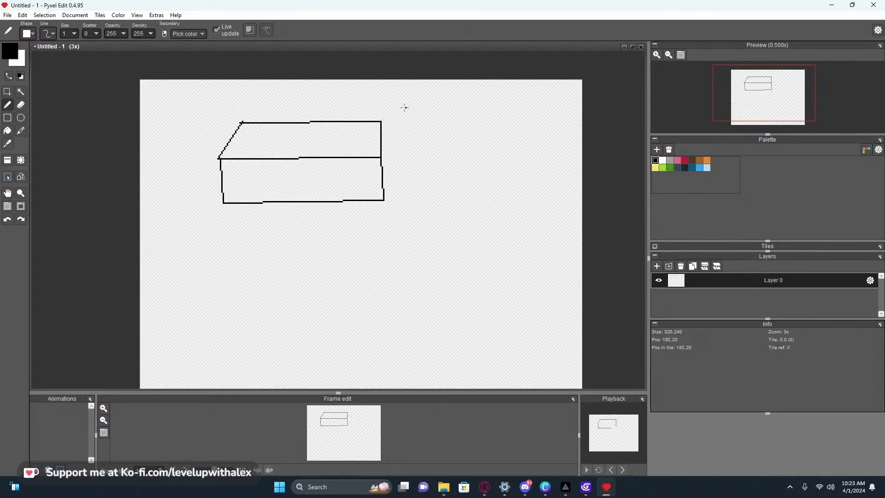
drag(404, 107, 409, 189)
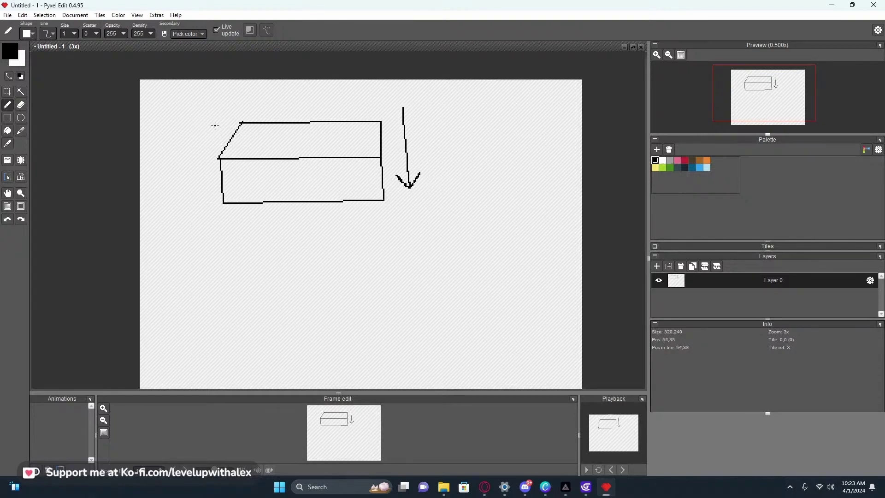
Label the box sketch with width, height and z Depth arrows, undoing stray strokes
mouse_move(213, 125)
mouse_down()
mouse_move(214, 137)
mouse_move(227, 129)
mouse_move(352, 139)
mouse_up()
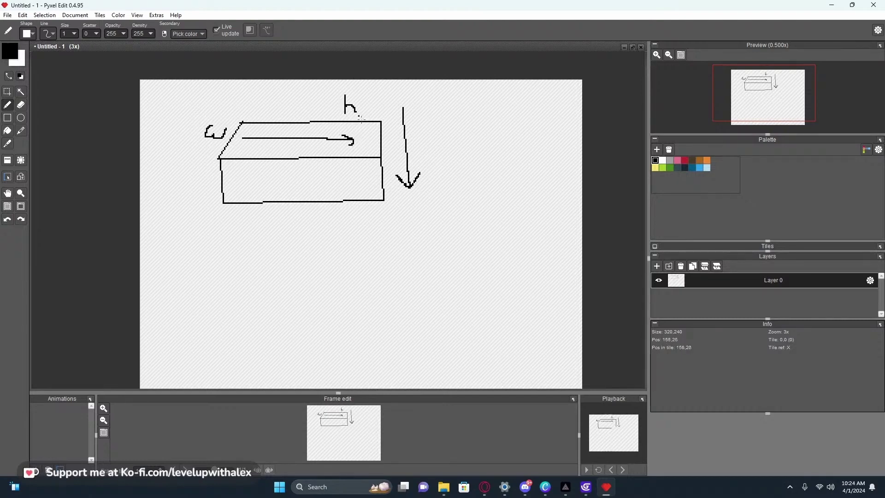
drag(361, 147, 370, 140)
drag(330, 88, 336, 90)
mouse_move(190, 141)
mouse_down()
mouse_move(203, 153)
mouse_move(190, 154)
mouse_up()
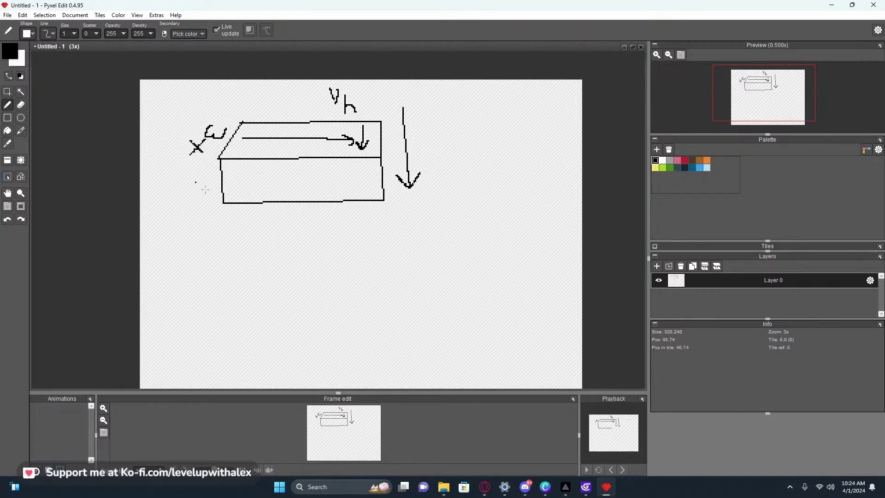
mouse_move(416, 152)
mouse_down()
mouse_move(464, 163)
mouse_move(466, 145)
mouse_move(495, 159)
mouse_move(435, 168)
mouse_move(420, 145)
mouse_move(527, 144)
mouse_move(518, 184)
mouse_move(433, 173)
mouse_move(427, 132)
mouse_up()
key(ctrl+z)
key(ctrl+z)
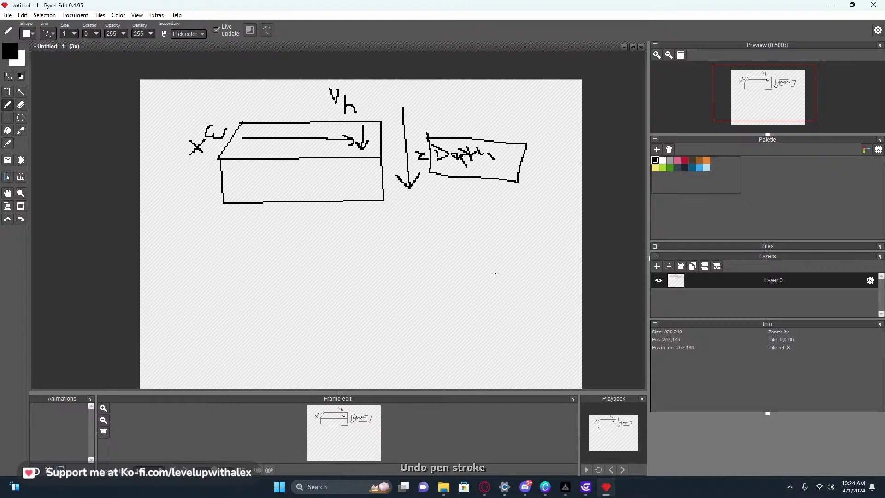
key(ctrl+z)
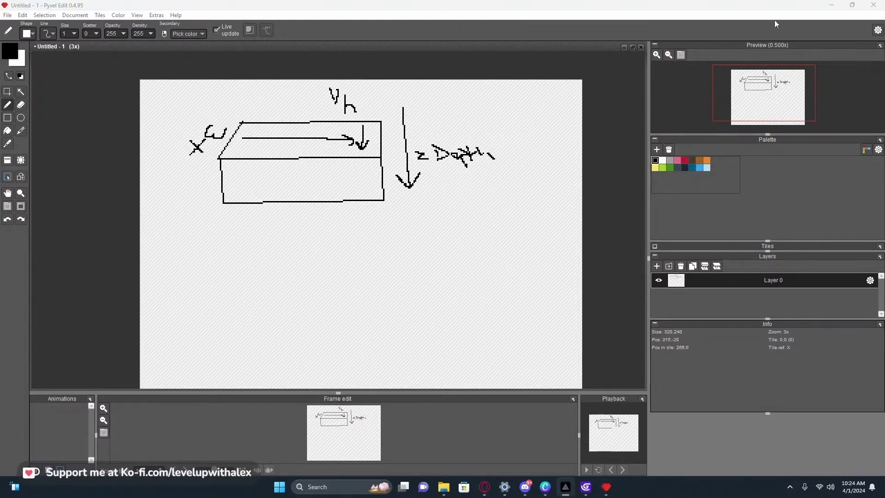
Back in GDevelop, keep faces orientation Y and enable texture transparency on the box
click(832, 5)
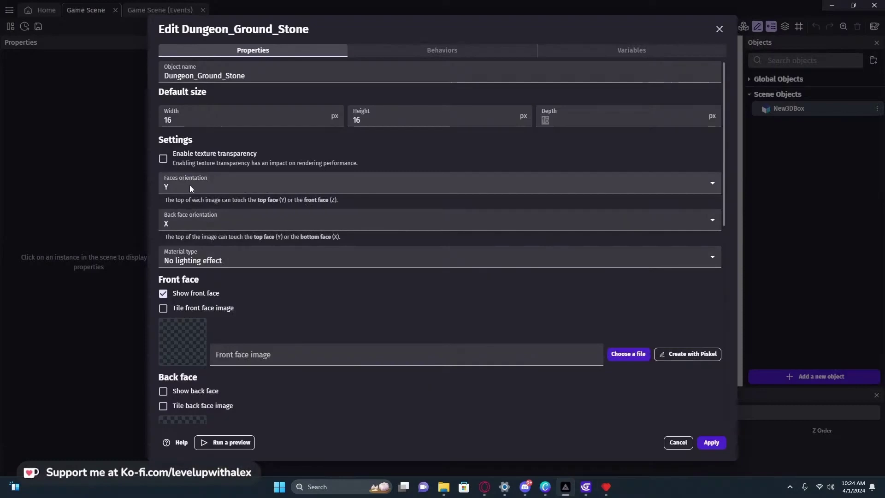
click(178, 187)
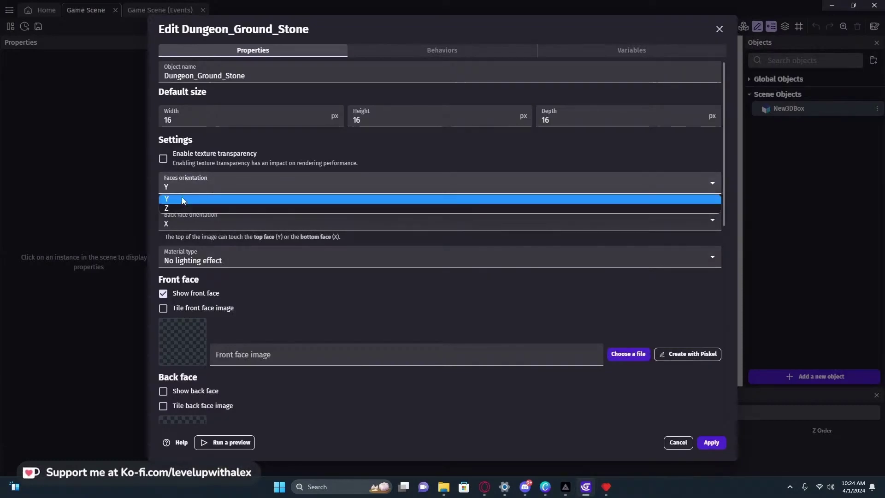
click(182, 197)
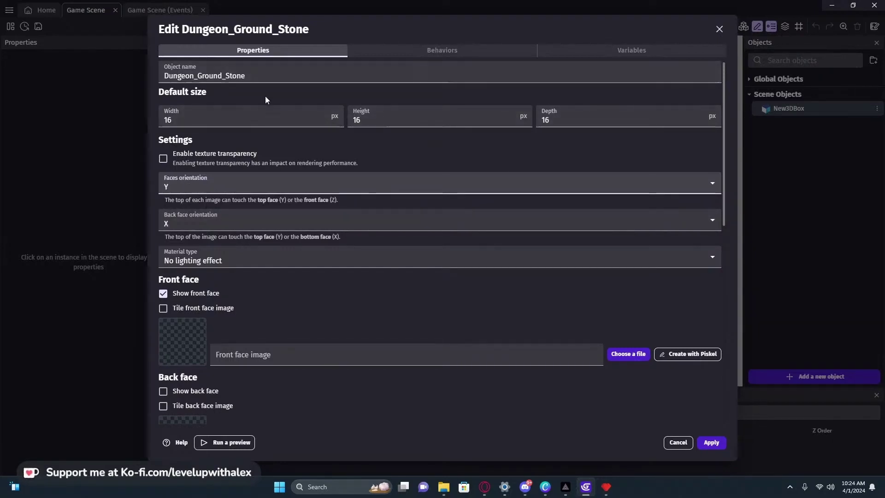
click(163, 159)
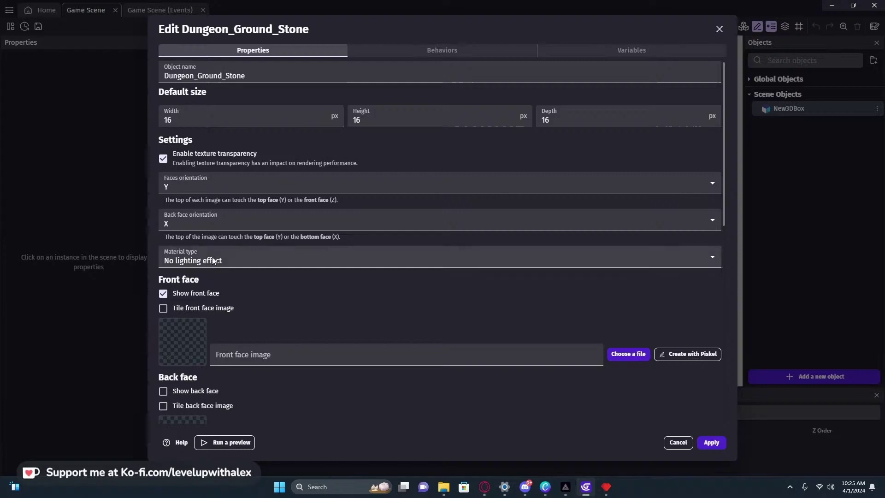
Set the box material to React to lights and enable front face image tiling
click(198, 260)
click(215, 282)
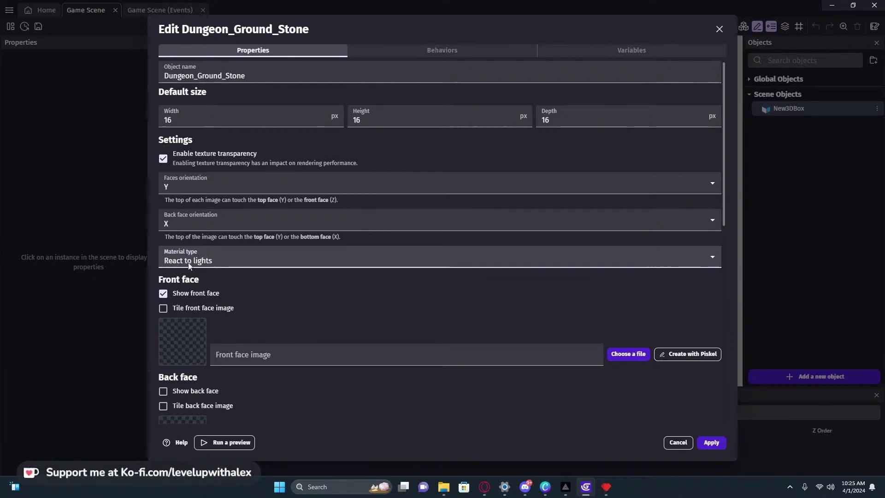
click(171, 265)
click(174, 268)
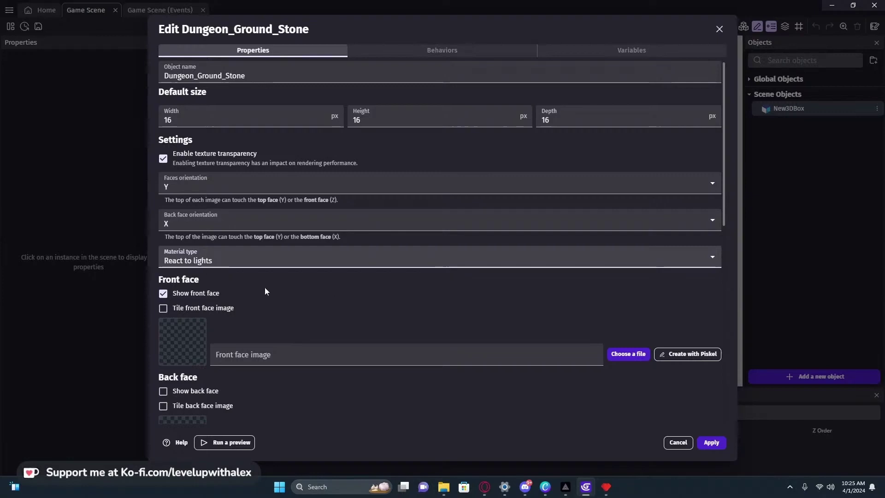
click(163, 308)
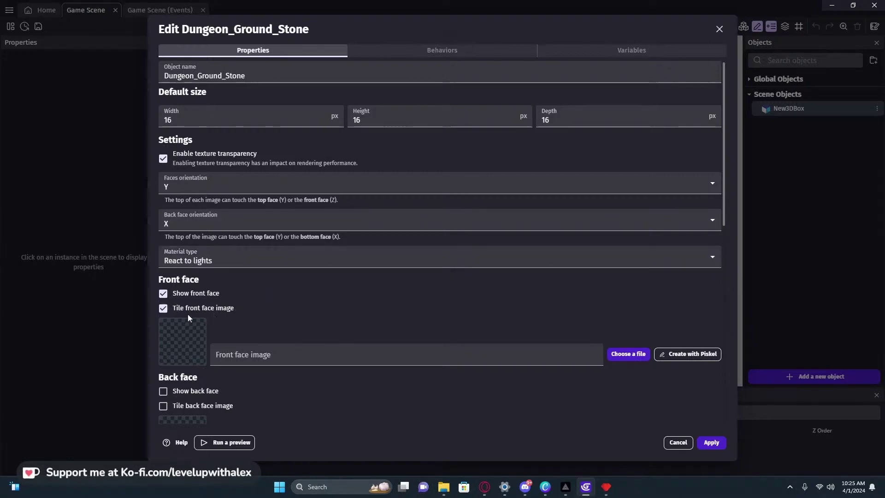
click(623, 356)
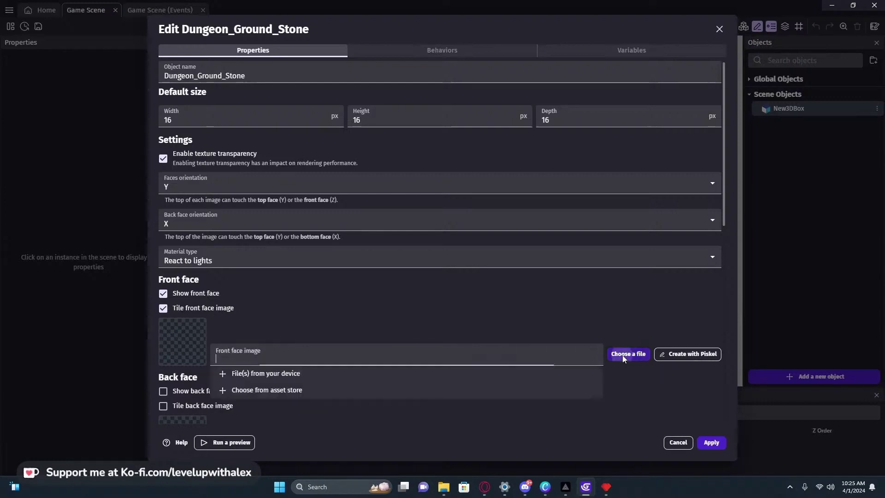
Load the front face image from the device, browsing to the ProjectDungeon Tileset folder
click(274, 374)
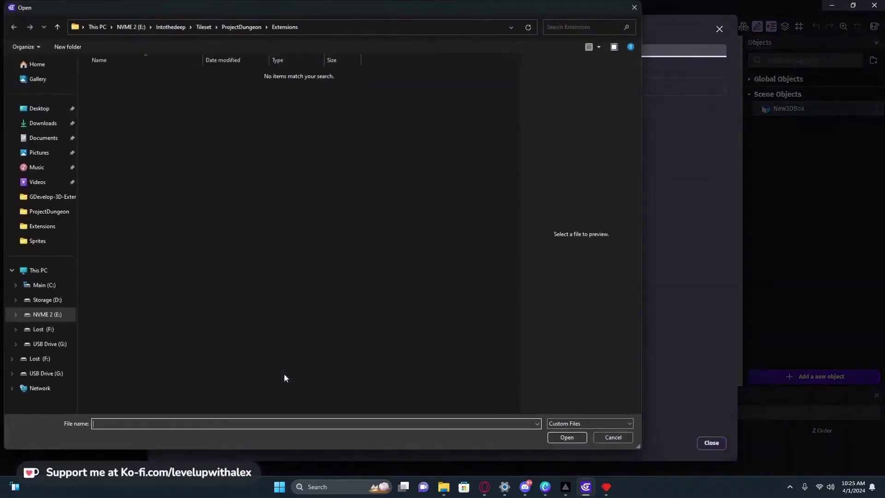
click(242, 27)
click(199, 26)
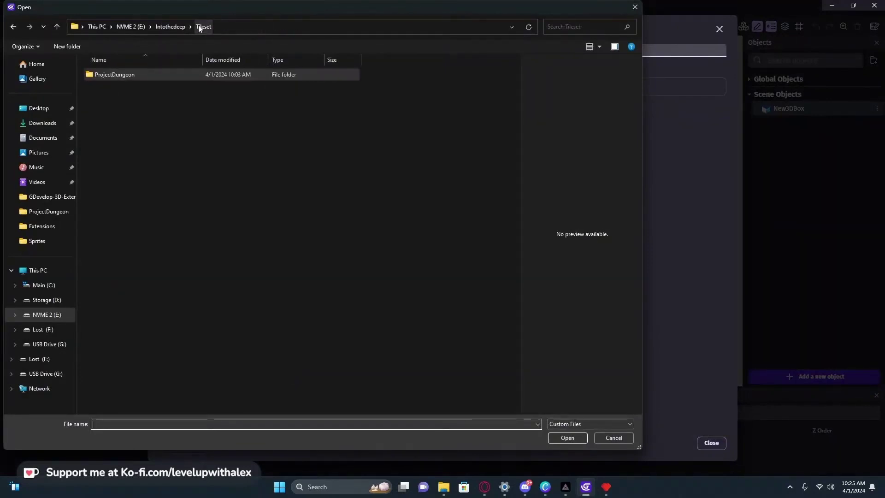
double_click(125, 75)
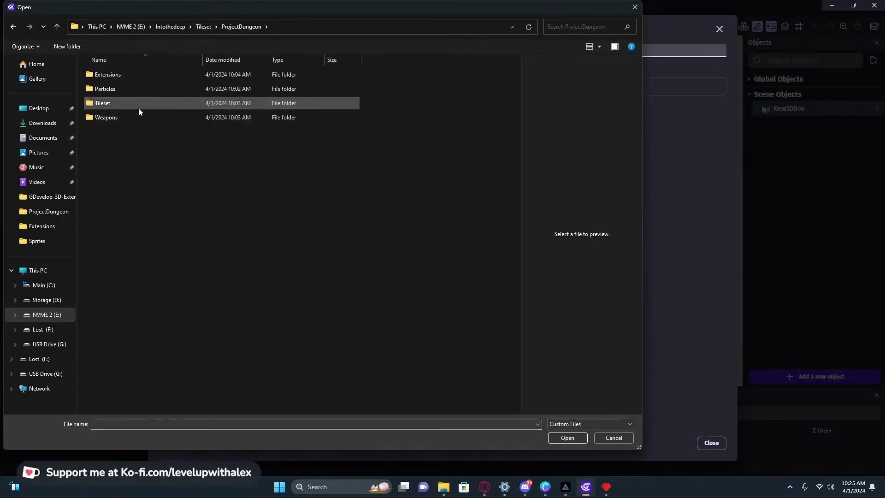
double_click(138, 108)
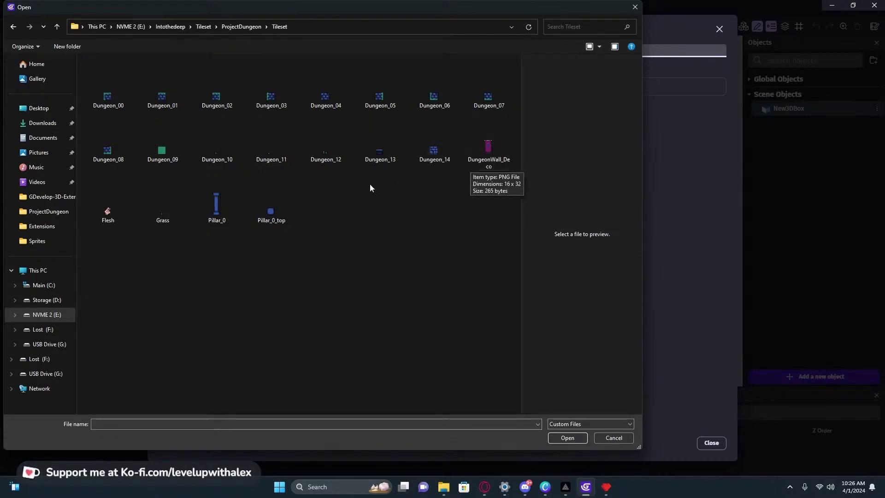
Use Dungeon_04.png as the front face image and hide the left, right and top faces
double_click(324, 105)
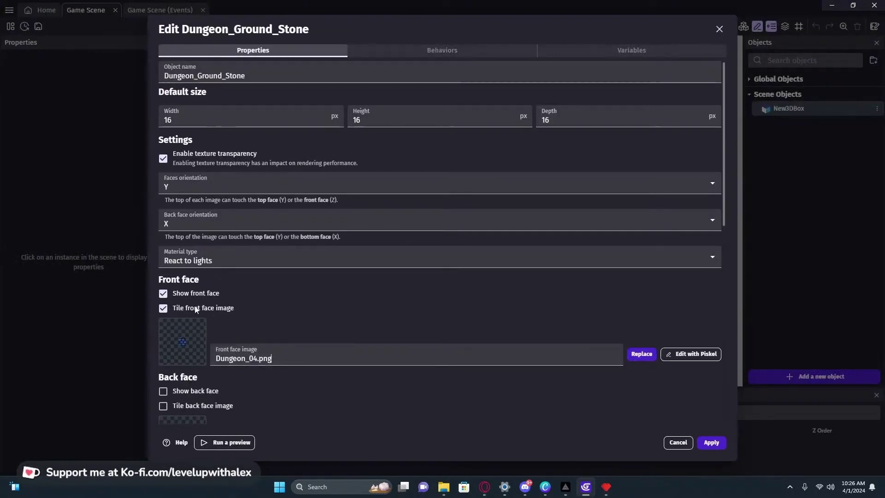
scroll(233, 314, down, 7)
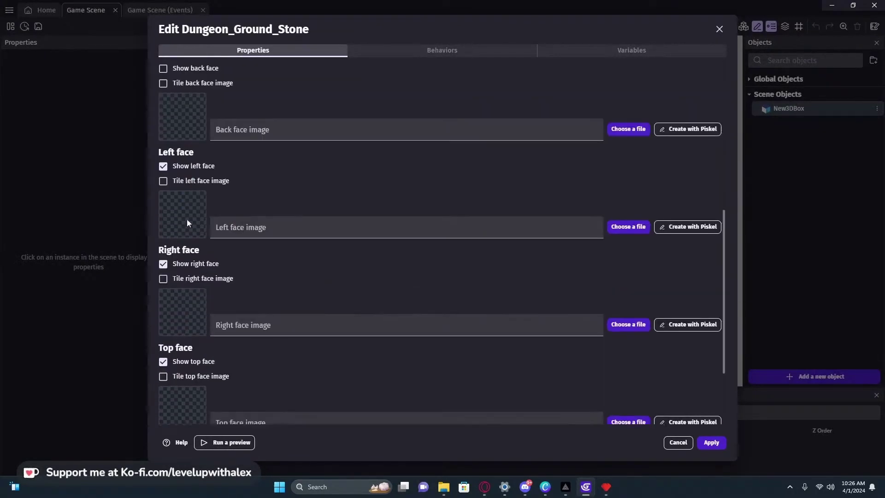
click(163, 361)
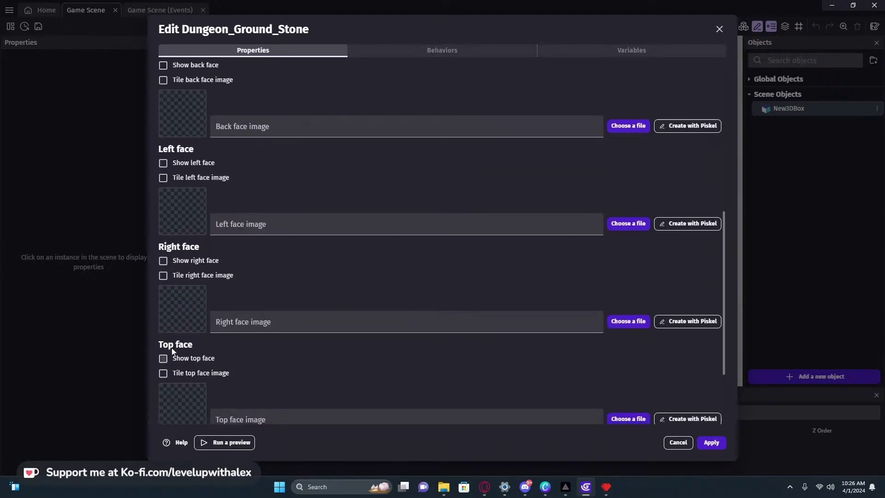
scroll(164, 360, down, 2)
scroll(252, 309, up, 10)
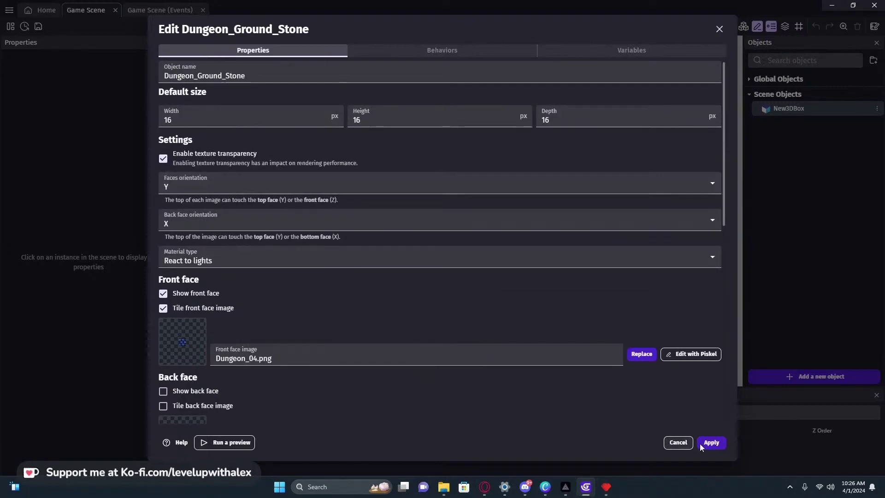
Save the box object and place a Dungeon_Ground_Stone instance at the scene's top-left corner
click(720, 442)
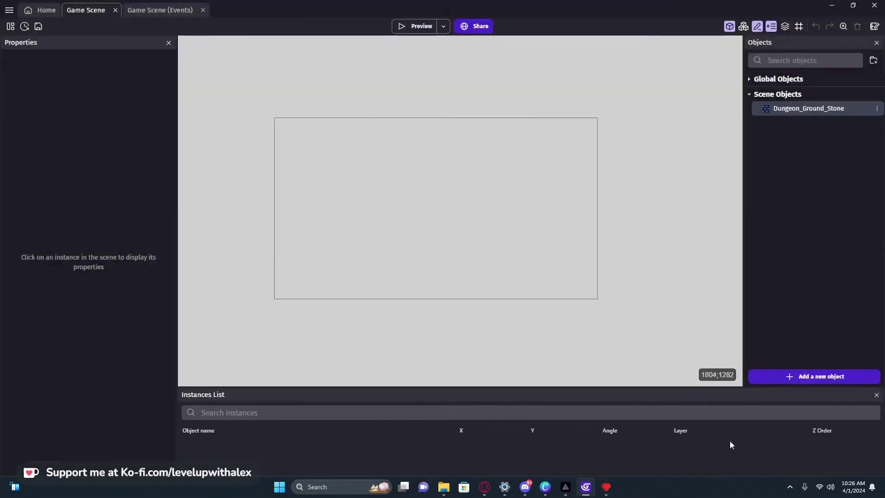
drag(768, 110, 275, 118)
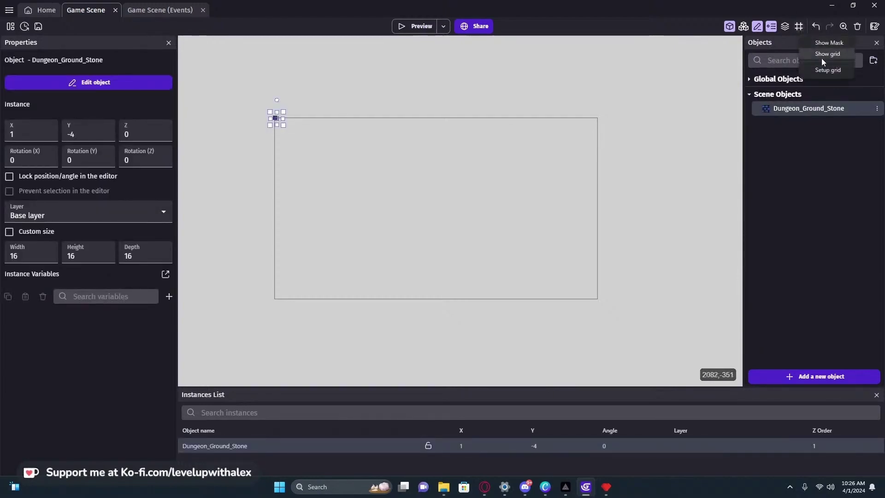
click(829, 70)
Set the scene grid cells to 16 by 16 pixels
double_click(373, 233)
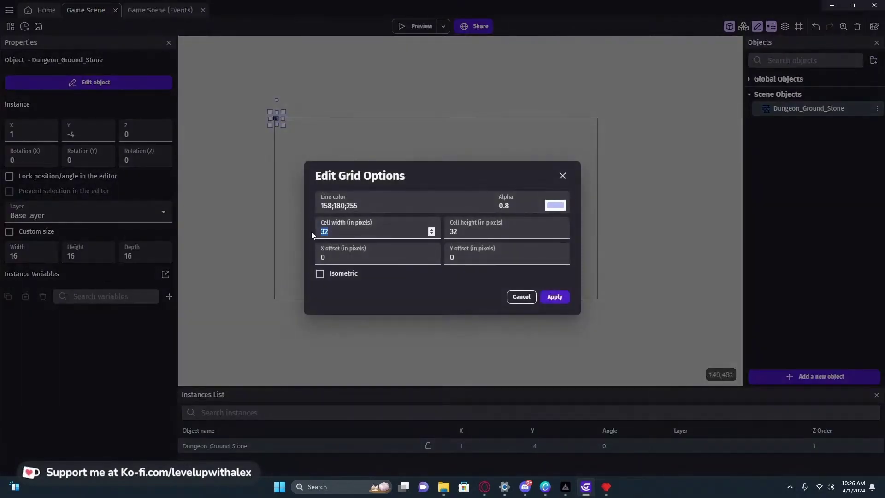
text(16)
double_click(465, 232)
text(16)
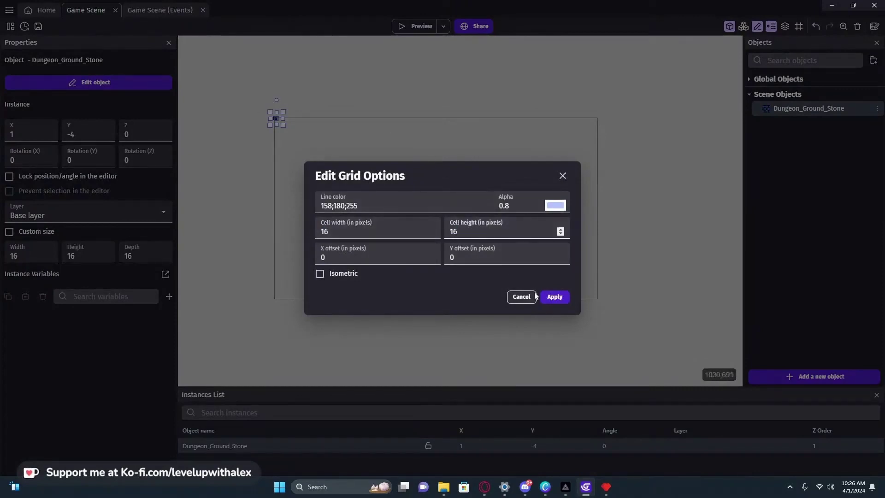
click(555, 296)
click(799, 31)
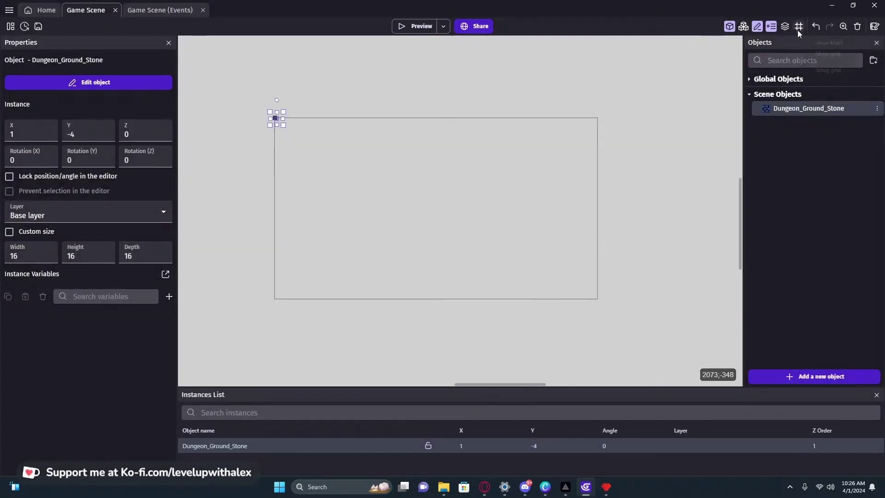
Show the grid and snap the stone tile to position 0,0
click(829, 54)
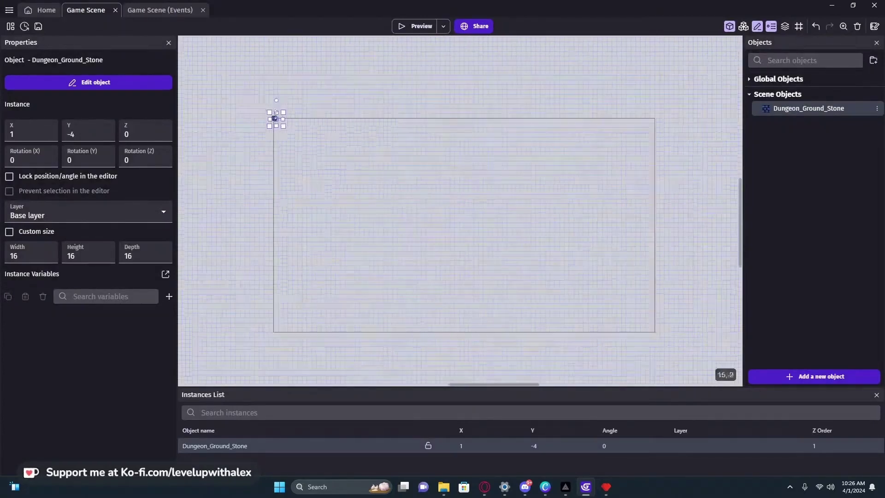
scroll(245, 111, up, 5)
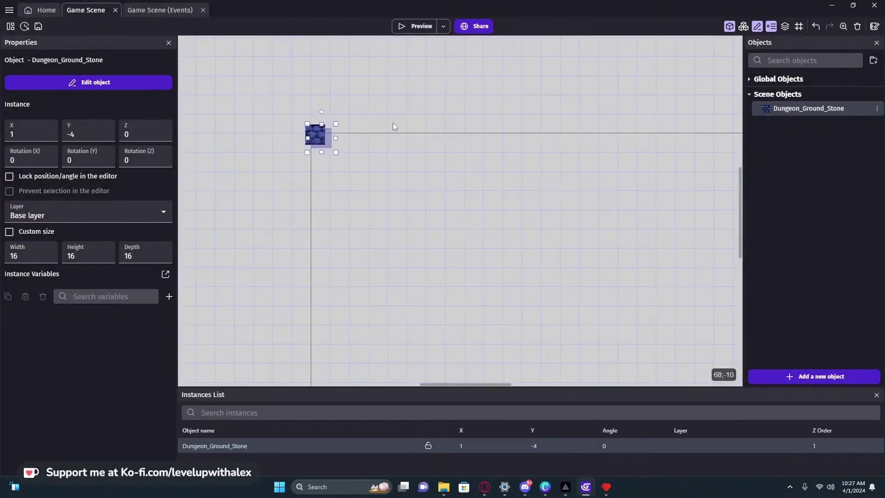
scroll(348, 162, up, 4)
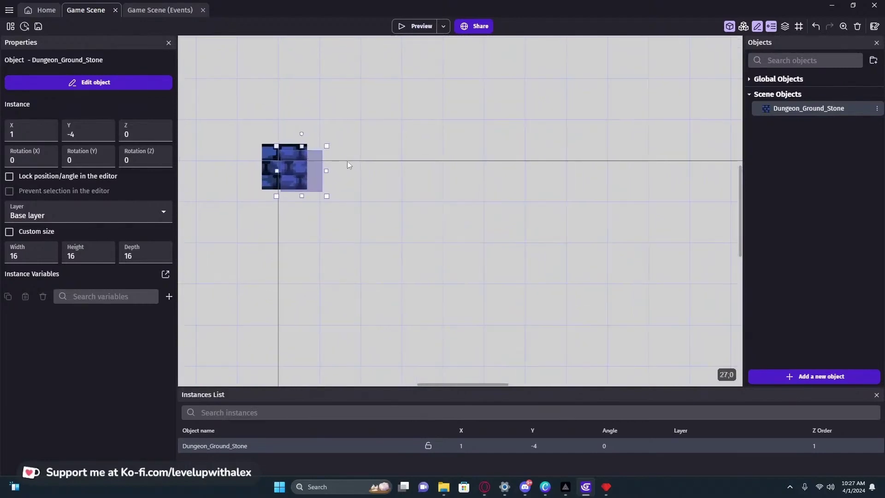
scroll(348, 165, up, 2)
drag(292, 159, 300, 181)
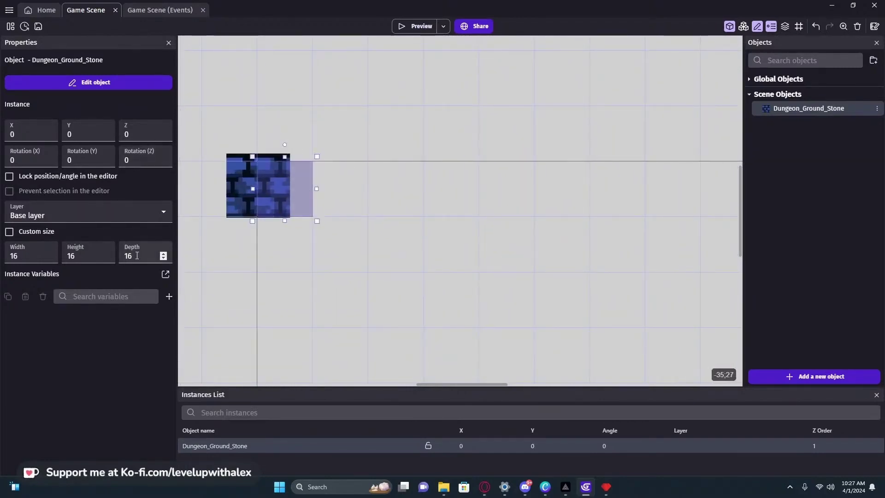
middle_drag(353, 179, 405, 228)
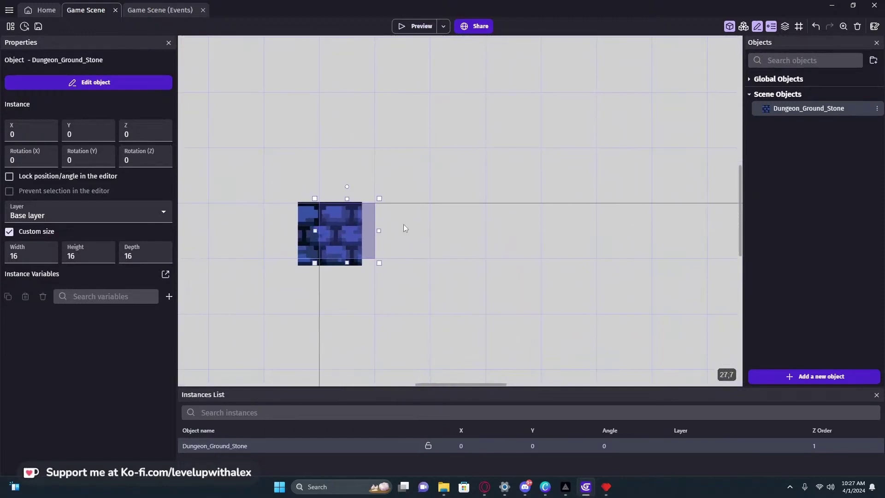
Set the tile instance's Z position to -16
click(120, 136)
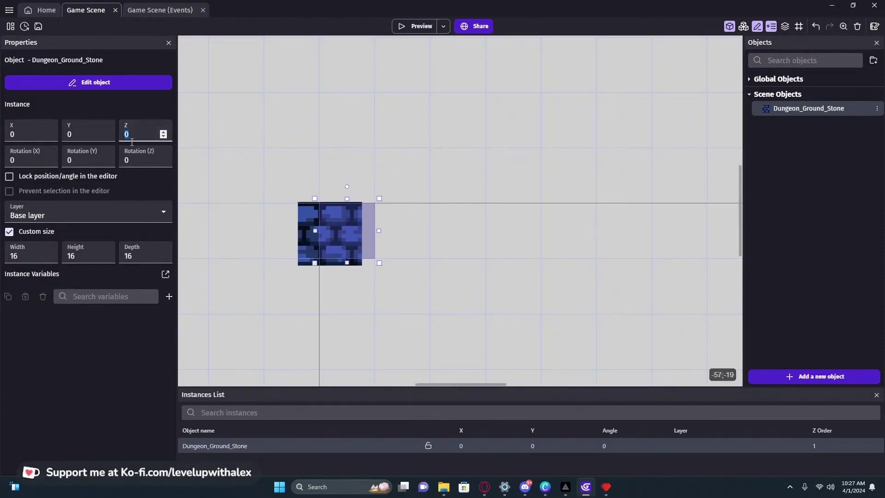
text(-16)
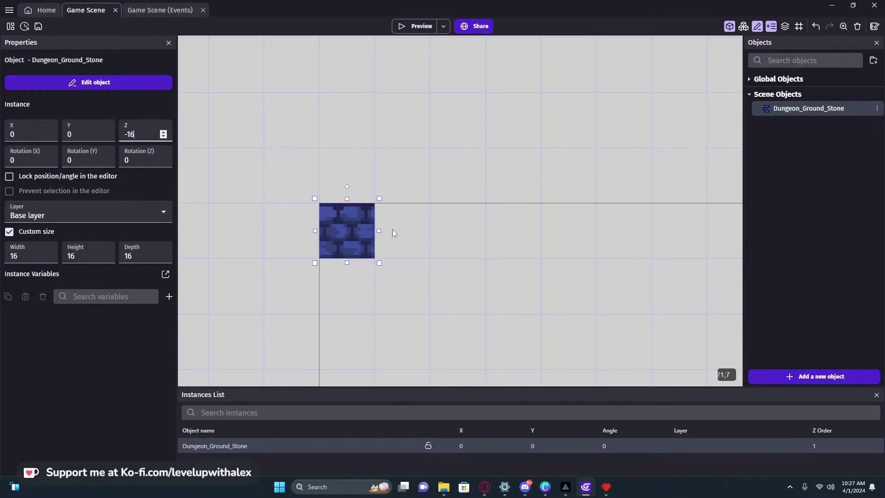
click(146, 134)
drag(144, 134, 114, 130)
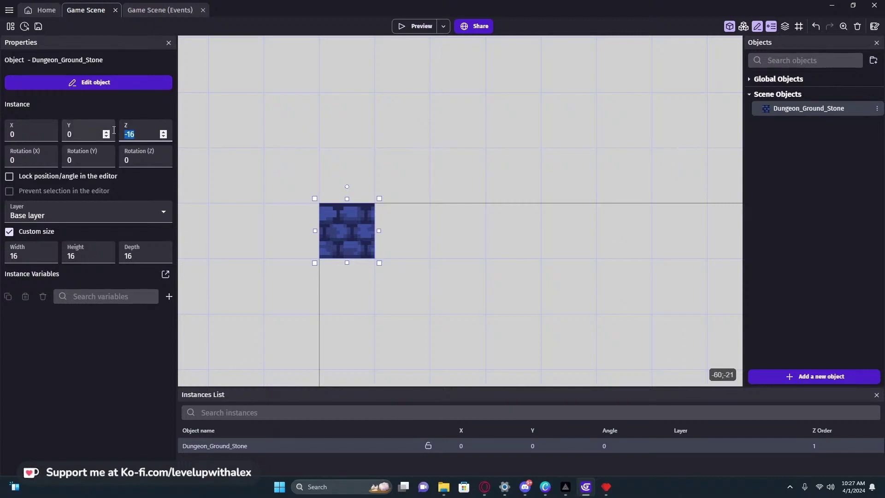
click(336, 227)
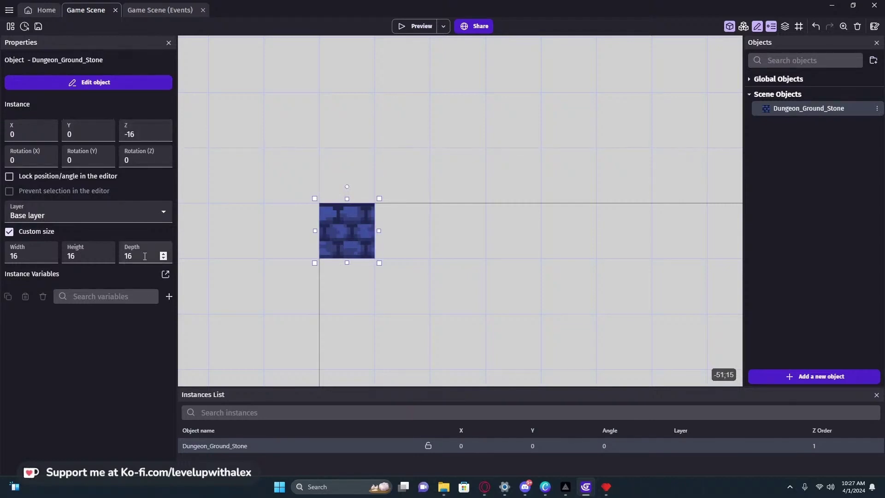
Give the Dungeon_Ground_Stone instance a Z of -1 and a depth of 0 in Properties
click(130, 257)
key(BackSpace)
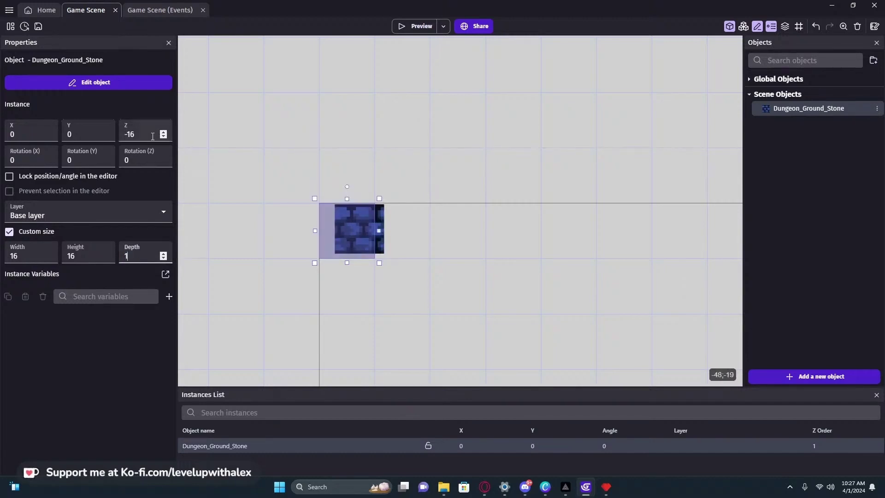
drag(135, 135, 124, 136)
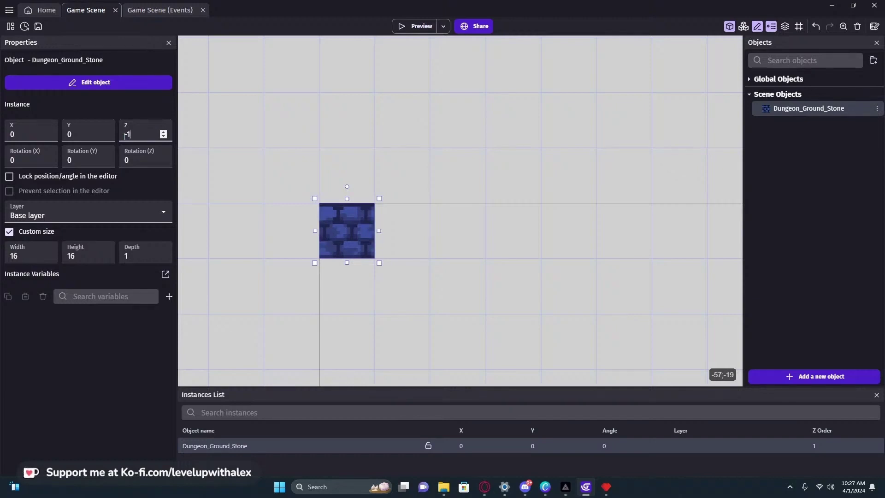
click(233, 234)
click(362, 239)
click(120, 256)
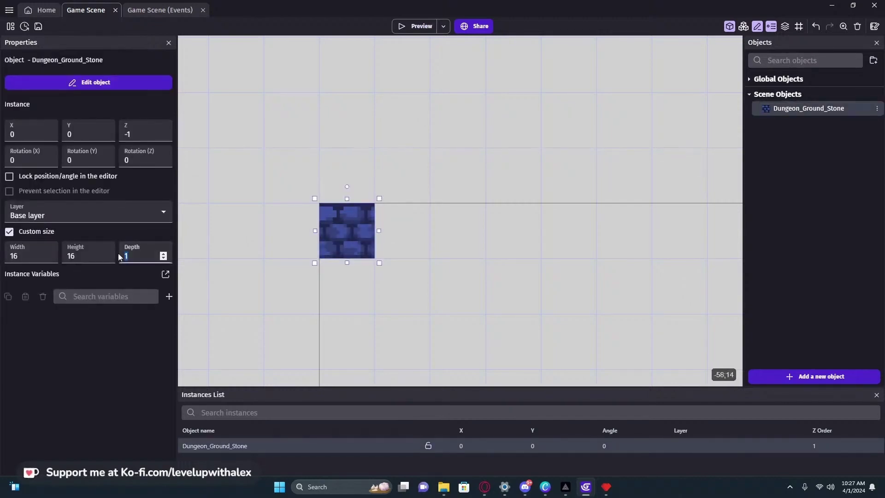
text(0)
click(253, 186)
click(353, 231)
click(119, 137)
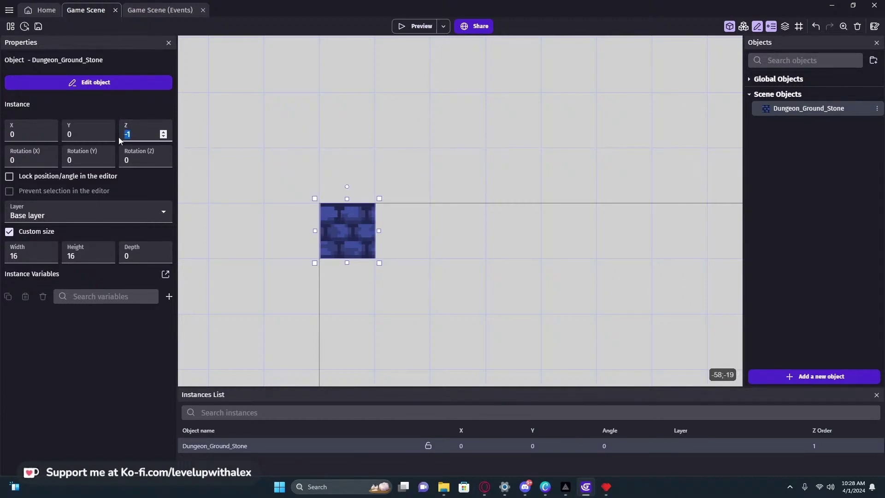
Zoom out and stretch the stone tile to fill the full 1280×720 scene area
click(390, 201)
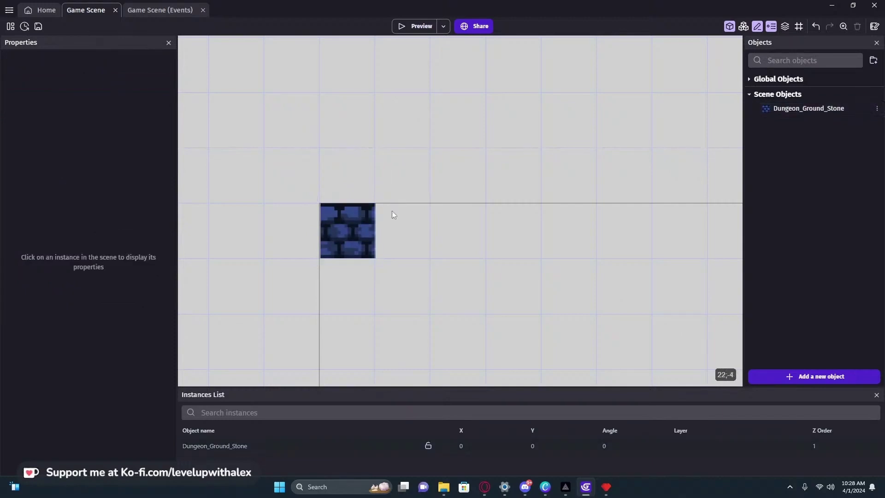
click(373, 235)
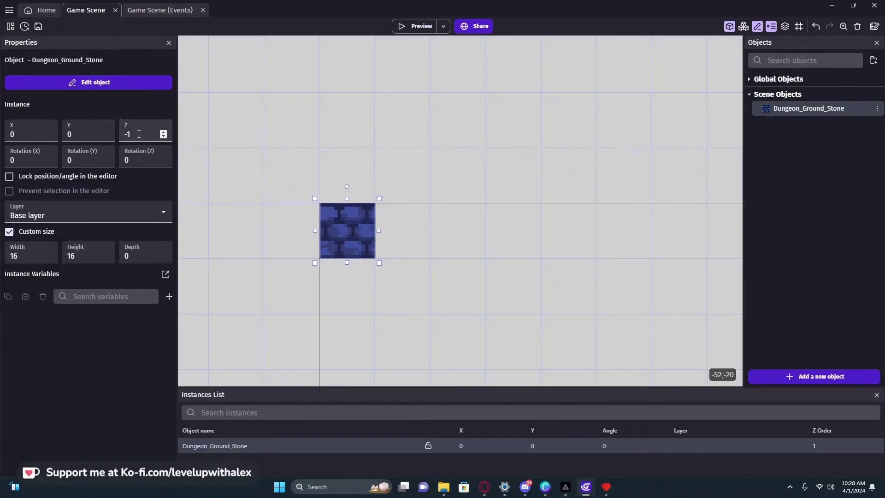
click(275, 152)
click(364, 231)
ctrl+scroll(400, 243, down, 2)
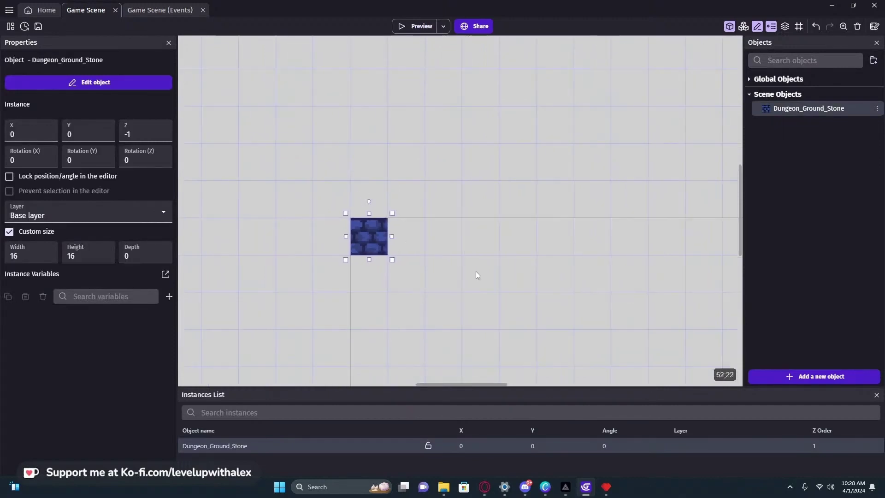
scroll(478, 275, down, 2)
ctrl+scroll(433, 193, down, 1)
scroll(431, 223, right, 2)
ctrl+scroll(389, 226, down, 1)
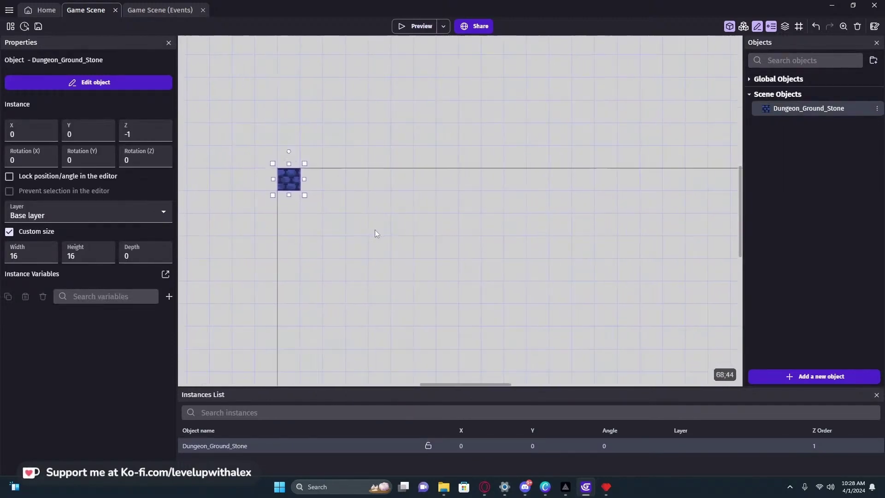
ctrl+scroll(475, 271, down, 1)
scroll(371, 223, down, 1)
scroll(372, 223, right, 2)
ctrl+scroll(401, 263, down, 1)
scroll(340, 193, down, 2)
scroll(341, 193, right, 1)
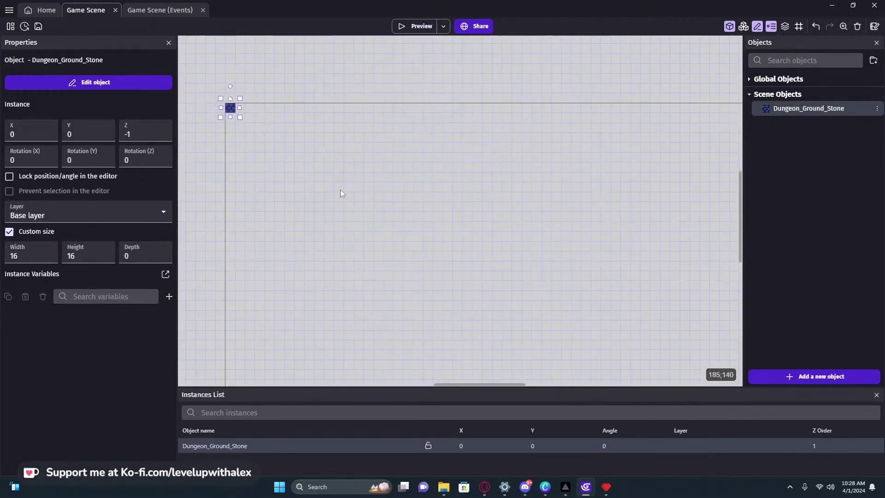
ctrl+scroll(359, 209, down, 1)
scroll(316, 185, down, 2)
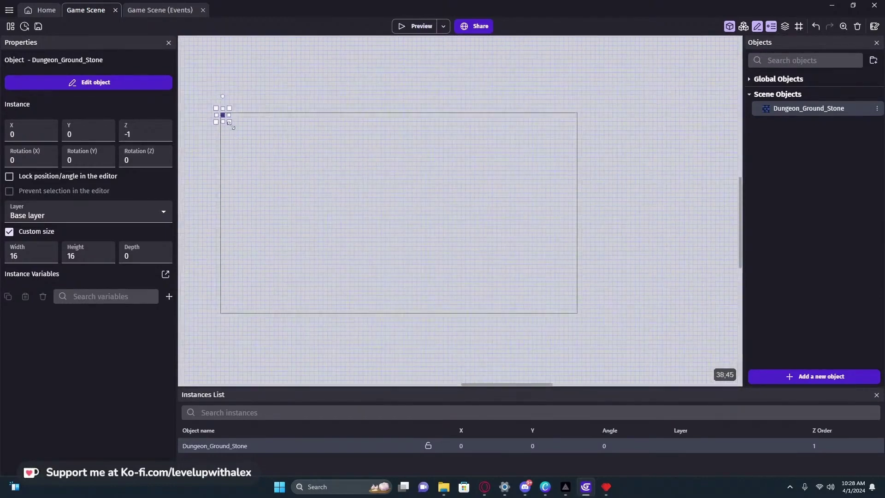
drag(246, 137, 581, 319)
click(612, 254)
Pan and zoom around the stretched stone floor to check it covers the scene
scroll(417, 230, up, 3)
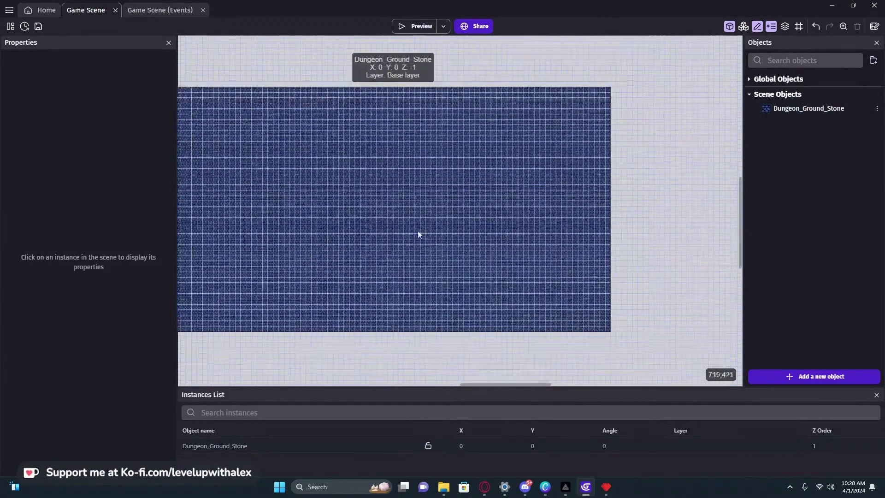
scroll(490, 273, down, 1)
scroll(541, 281, up, 3)
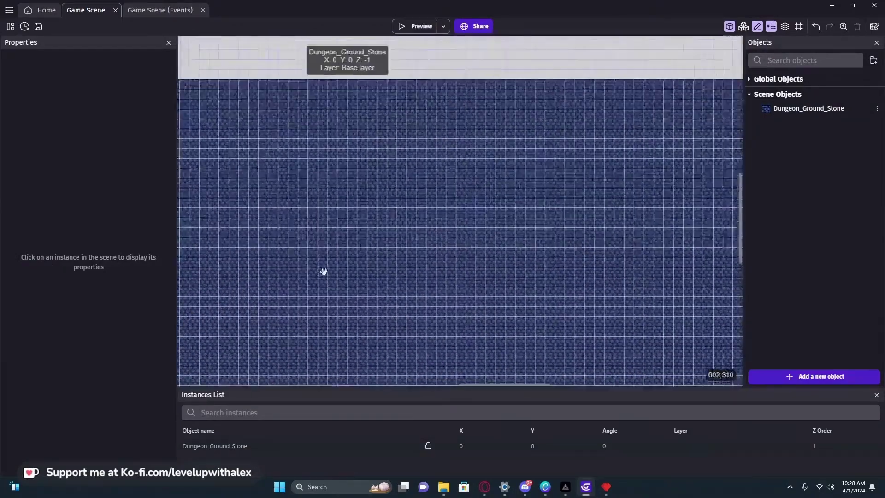
scroll(461, 168, up, 2)
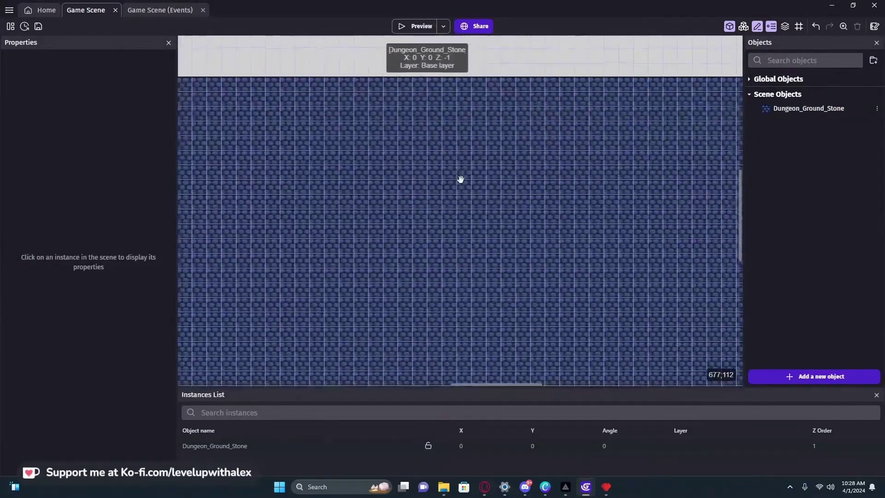
scroll(461, 179, down, 2)
scroll(468, 193, down, 1)
middle_drag(468, 213, 430, 96)
scroll(396, 182, down, 2)
middle_drag(394, 199, 432, 209)
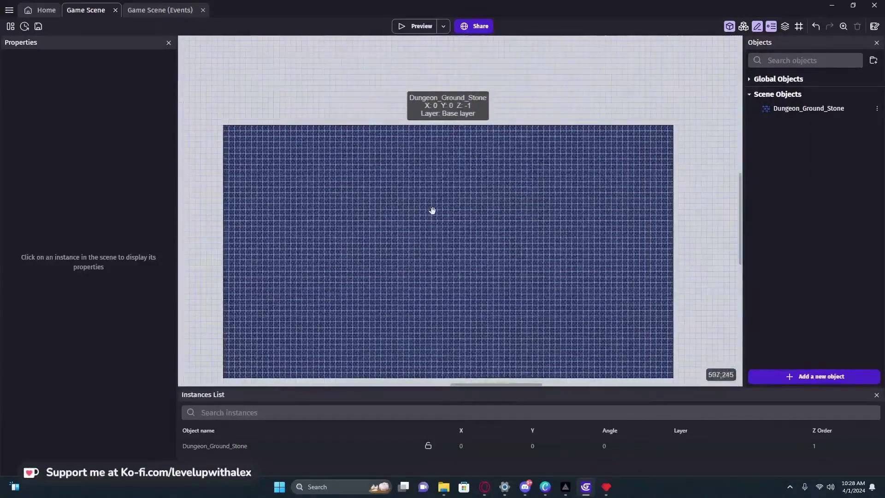
scroll(427, 205, down, 2)
drag(249, 119, 629, 355)
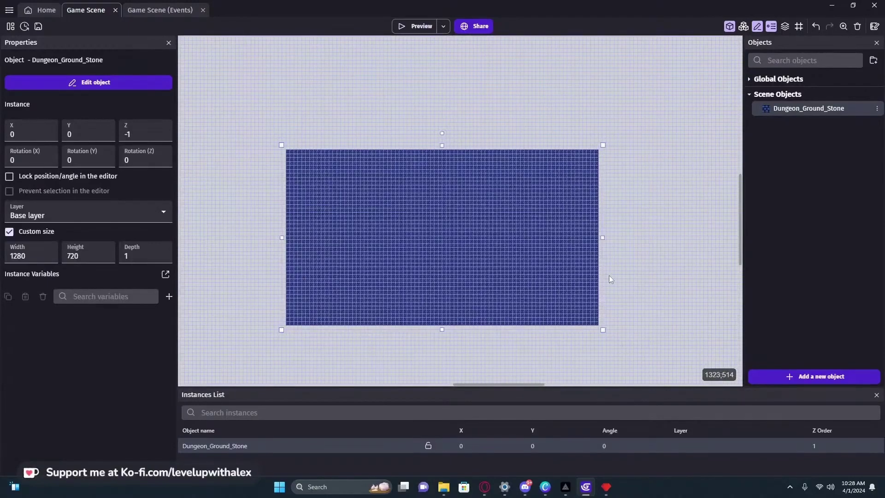
click(254, 245)
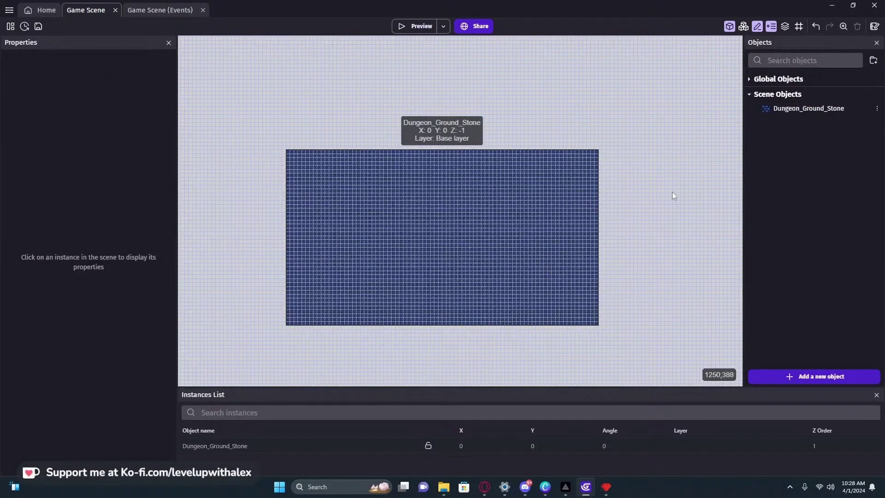
Create a Tileset folder and move Dungeon_Ground_Stone into it
click(873, 61)
text(Tileset)
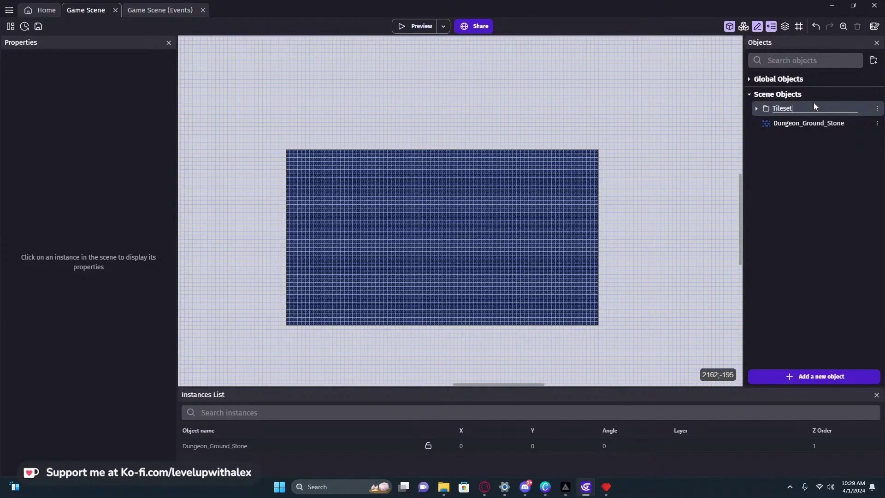
key(Return)
drag(795, 124, 793, 113)
click(756, 109)
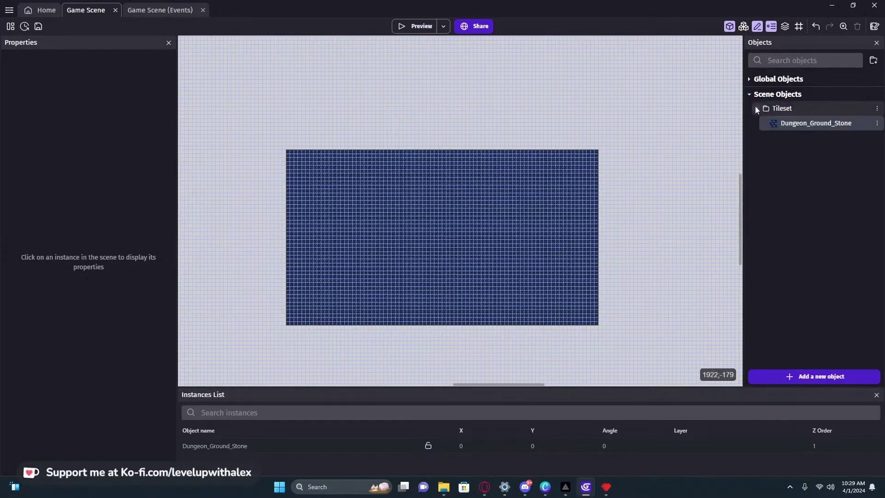
Add a top-level folder named Objects
click(873, 61)
drag(775, 124, 774, 103)
click(877, 108)
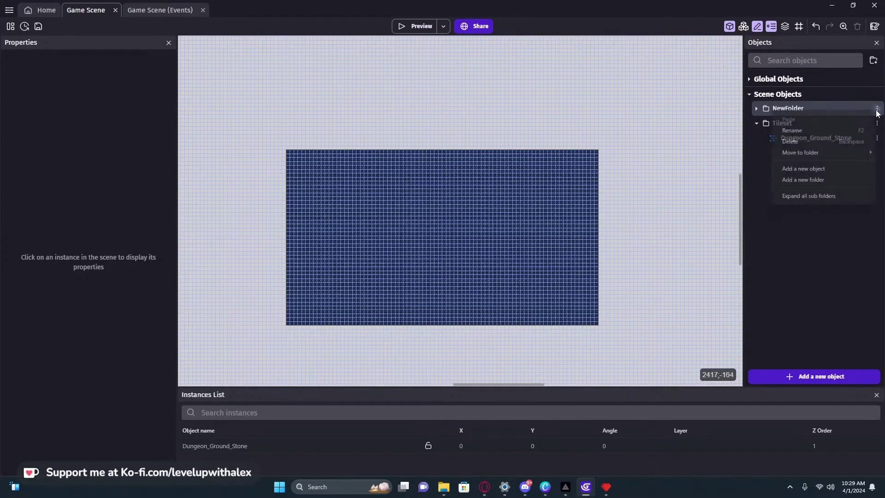
click(808, 131)
key(BackSpace)
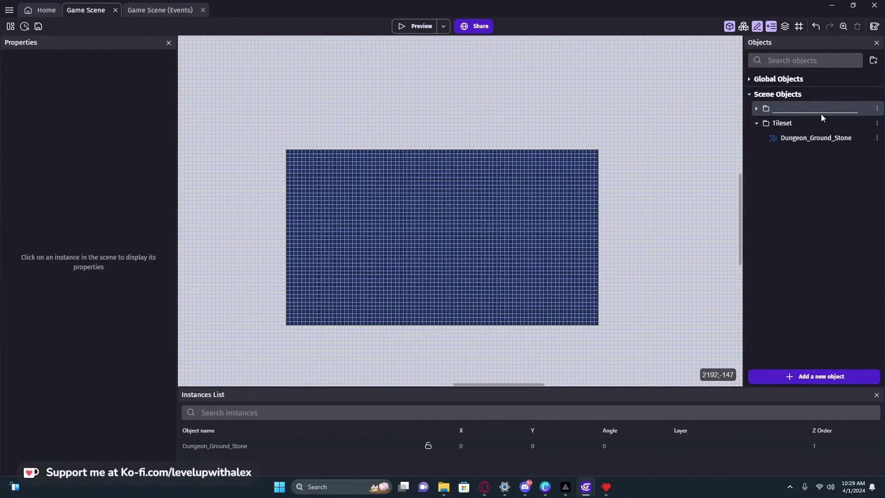
text(Objects)
Add a top-level folder named UI
click(874, 60)
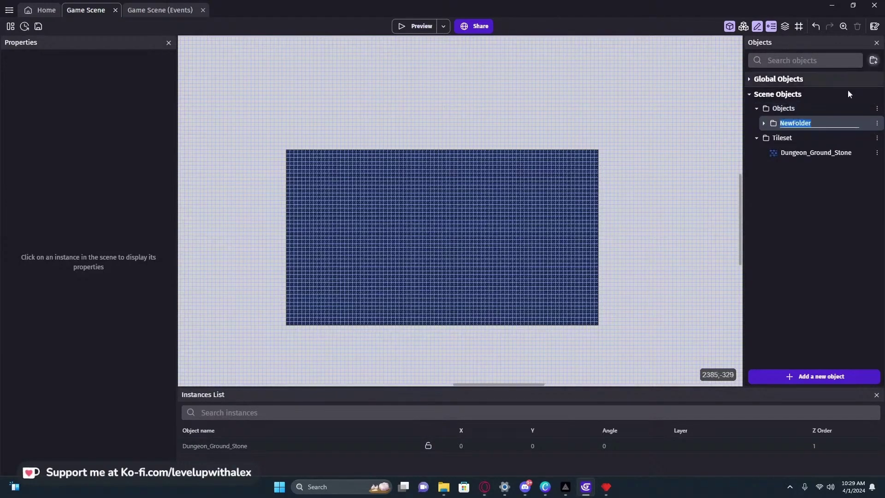
drag(773, 124, 775, 107)
right_click(781, 109)
click(750, 129)
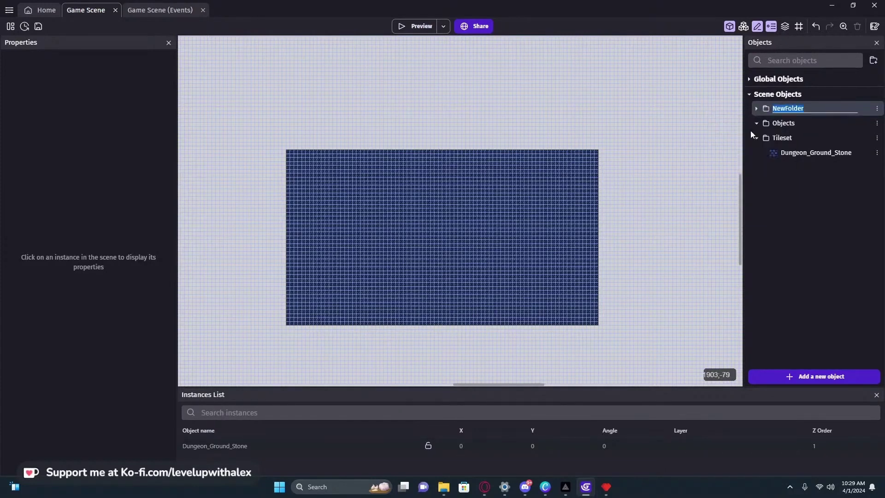
text(UI)
key(Return)
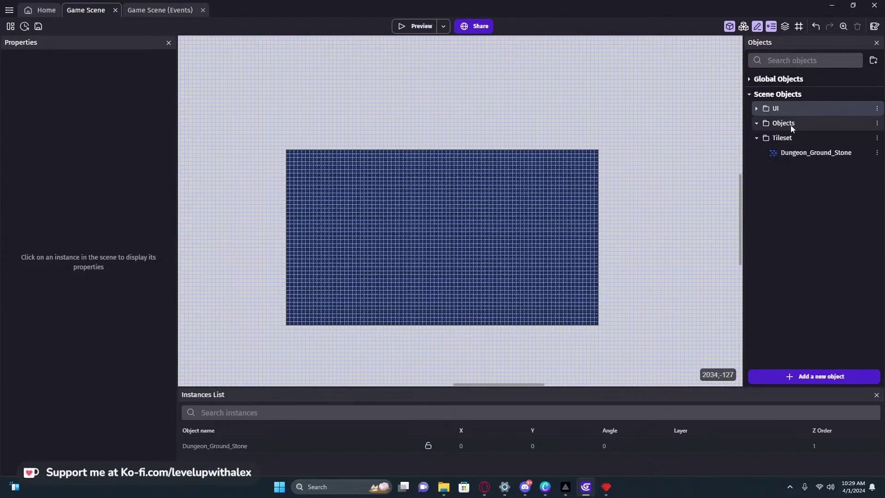
Add a folder named Particles at the top of Scene Objects
click(873, 60)
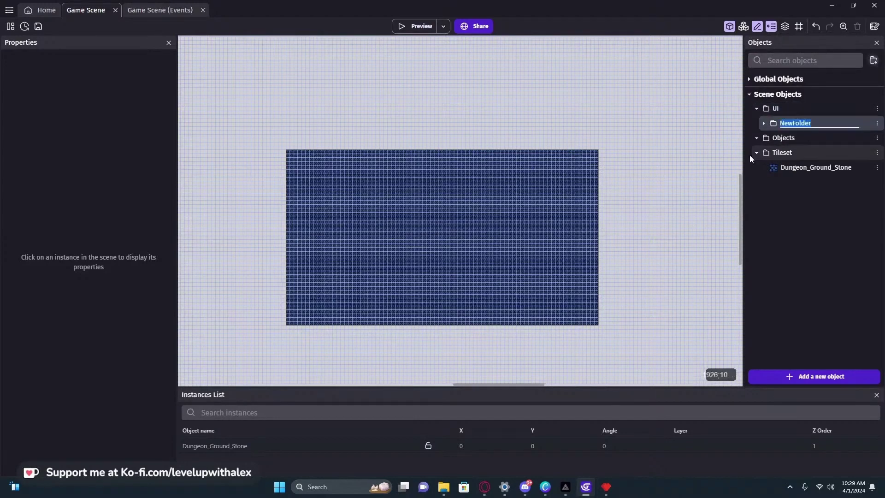
drag(773, 123, 770, 105)
key(F2)
text(Partic)
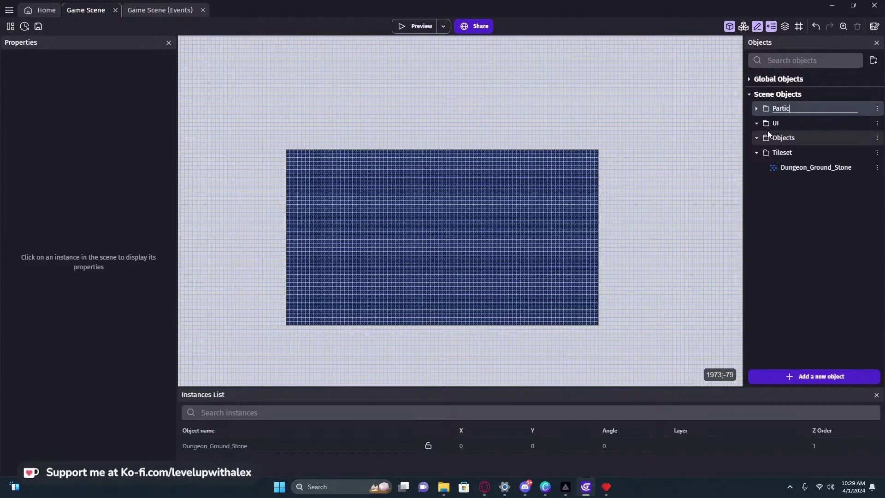
text(les)
key(Return)
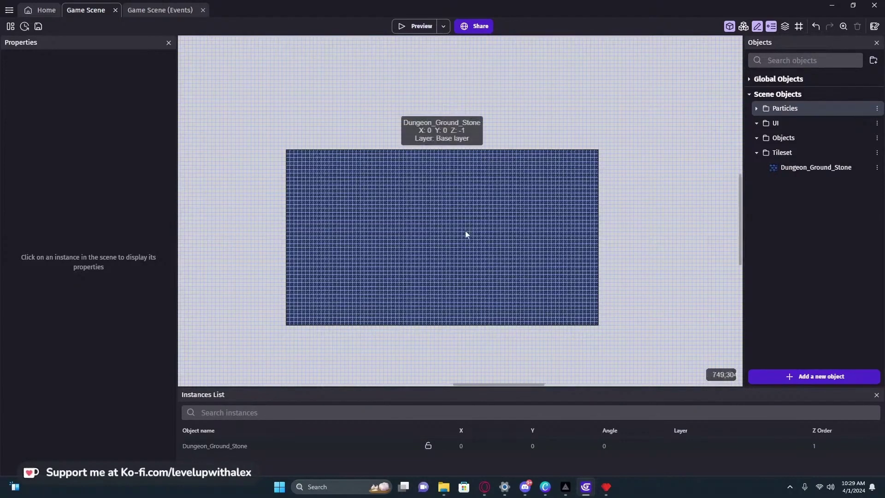
double_click(466, 233)
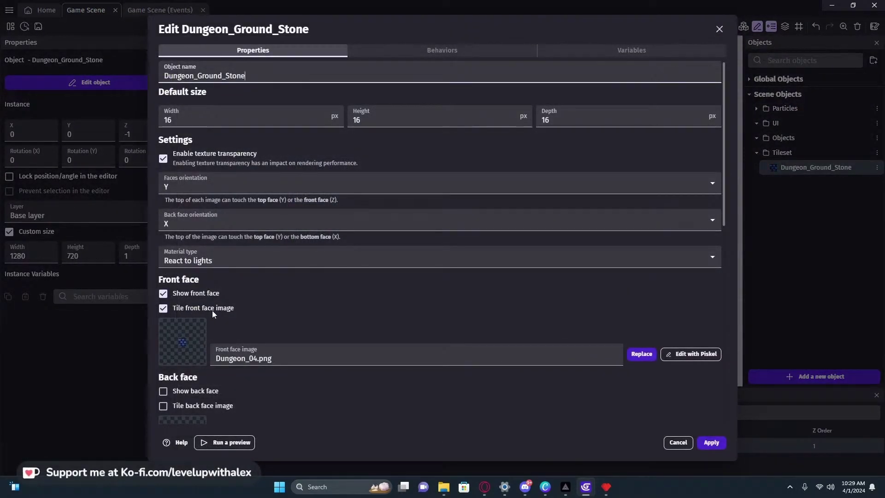
click(701, 445)
click(637, 248)
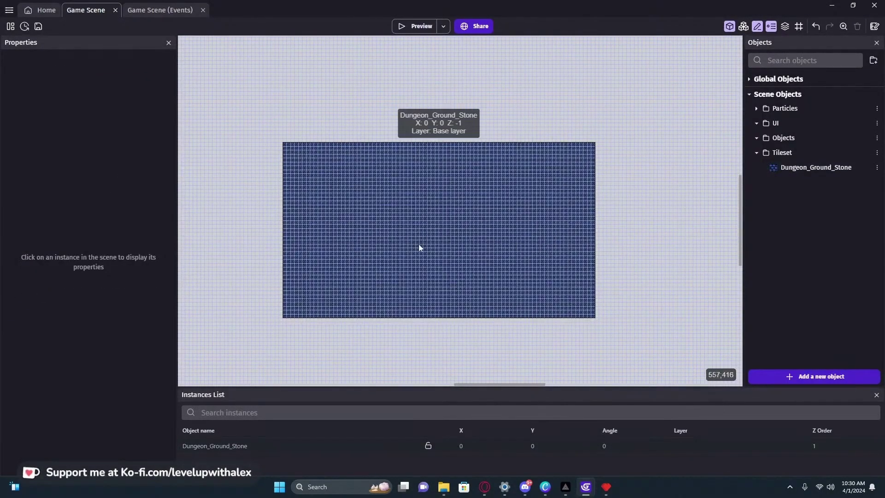
scroll(417, 243, up, 5)
scroll(458, 223, down, 4)
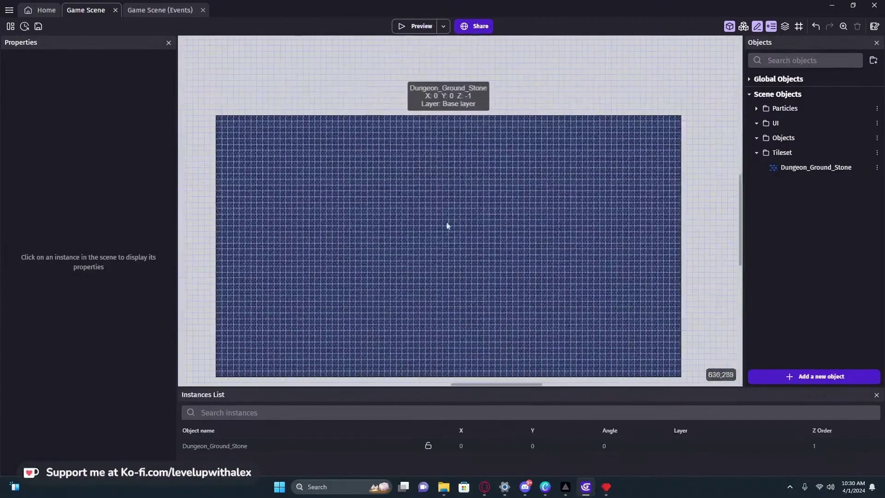
scroll(438, 248, down, 1)
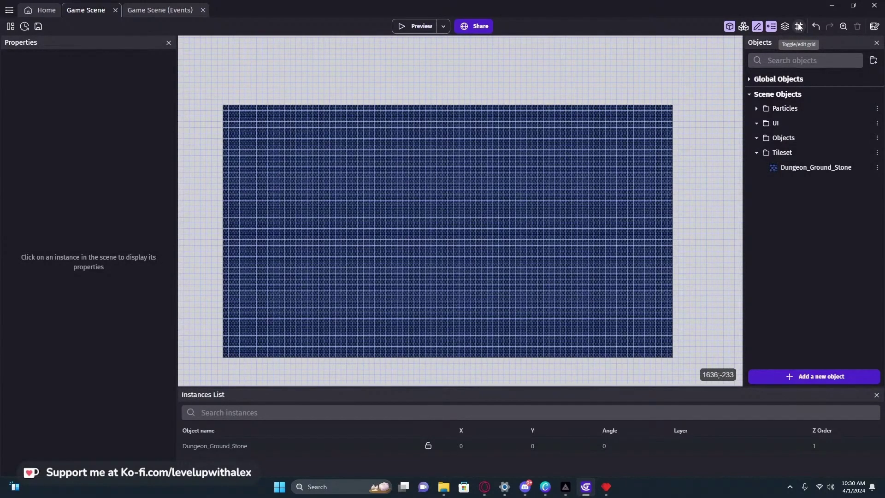
scroll(461, 200, up, 1)
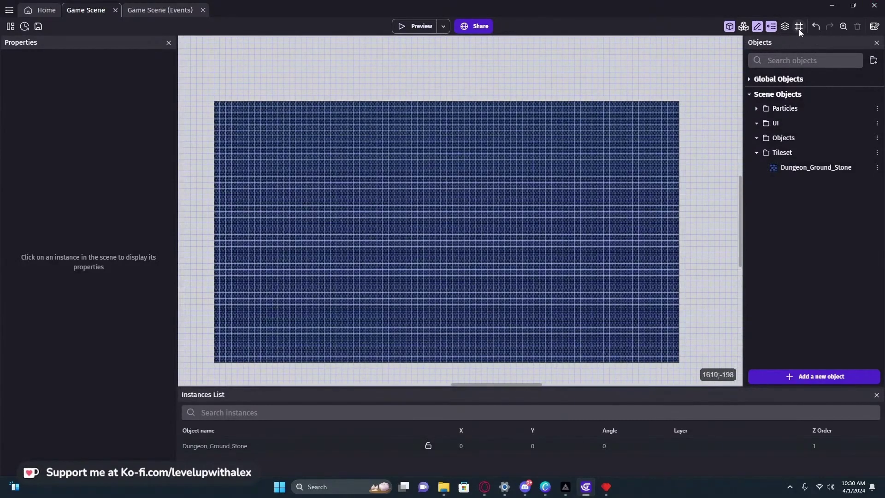
click(799, 27)
click(704, 190)
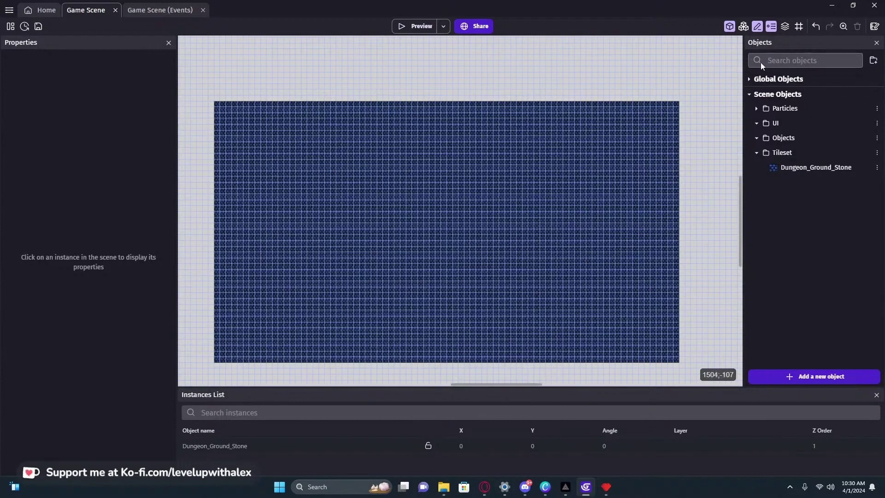
Add a 3D Box object to the Objects folder, renaming New3DBox to First Person Camera
click(799, 382)
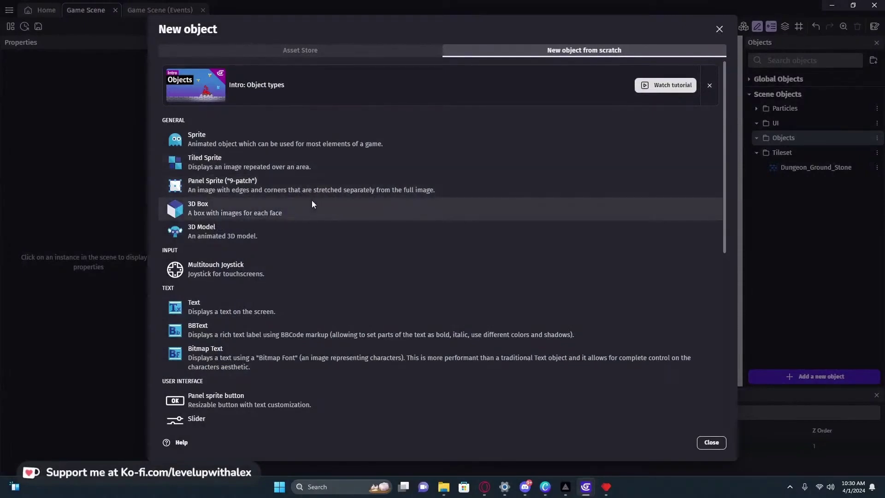
click(269, 206)
drag(200, 76, 166, 72)
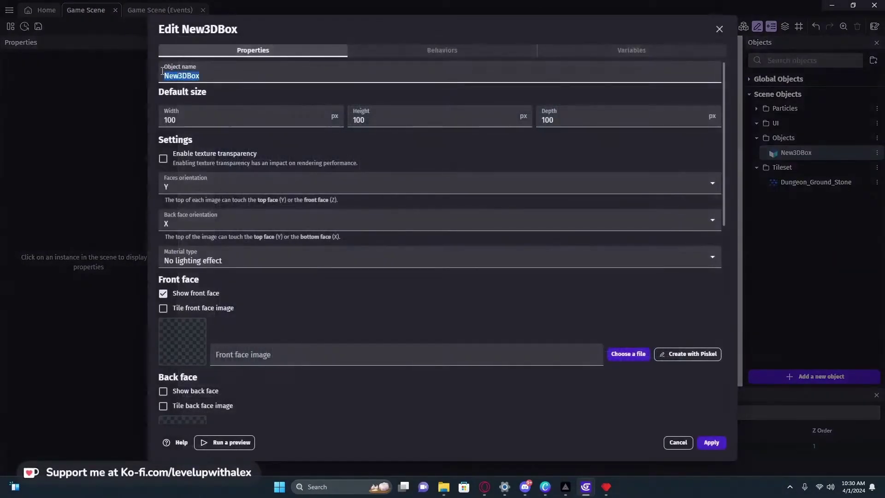
text(First )
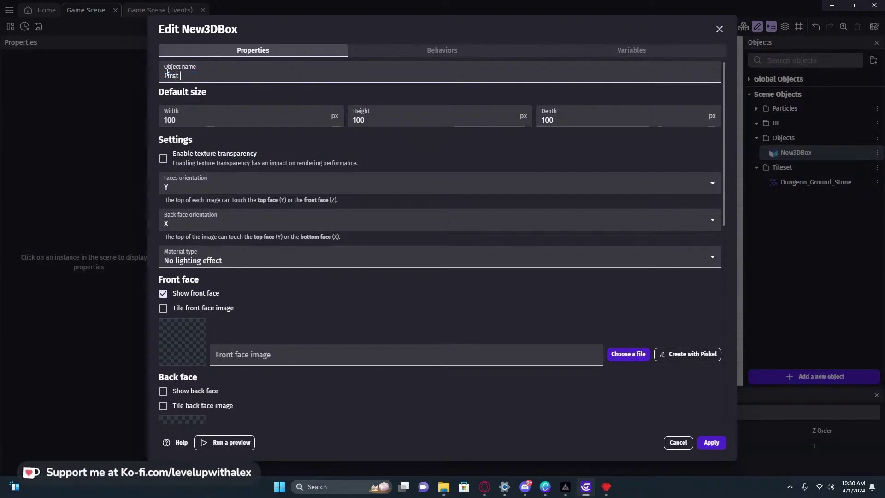
text(Person Camera)
click(249, 98)
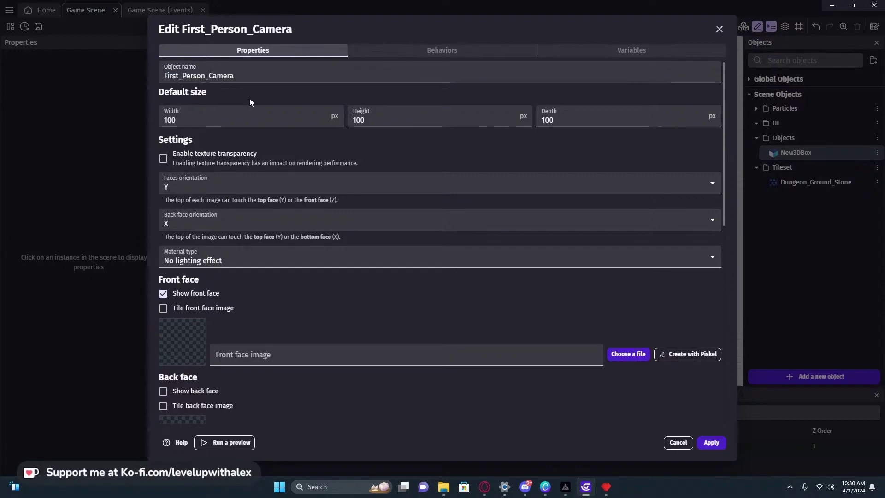
double_click(169, 78)
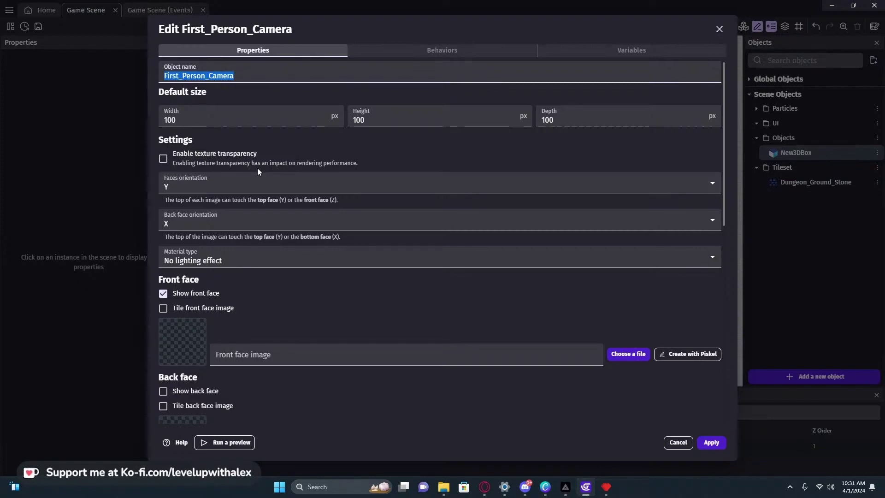
Remove the underscores so the object is named FirstPersonCamera
click(211, 77)
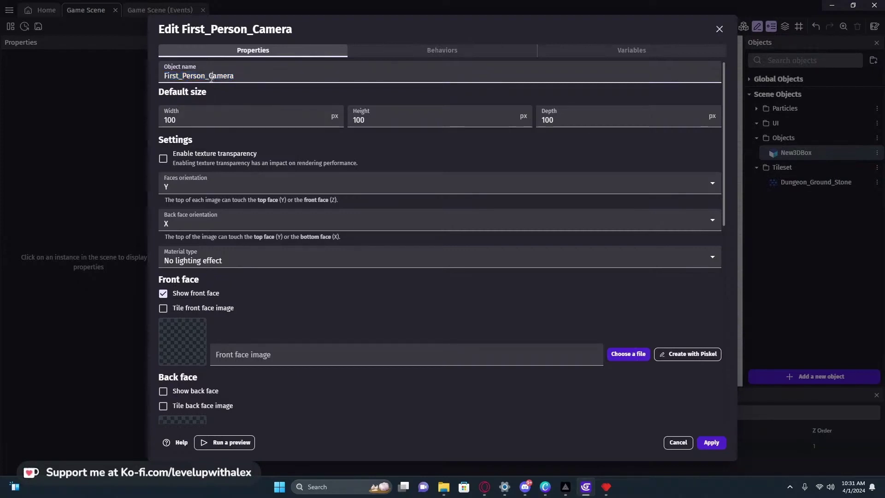
click(180, 76)
key(BackSpace)
click(206, 76)
key(BackSpace)
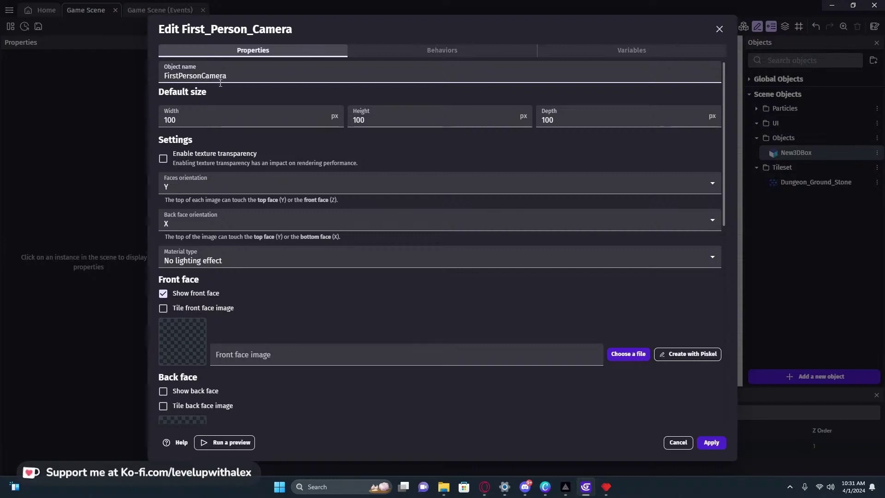
Set the box width, height and depth to 16 each
key(Tab)
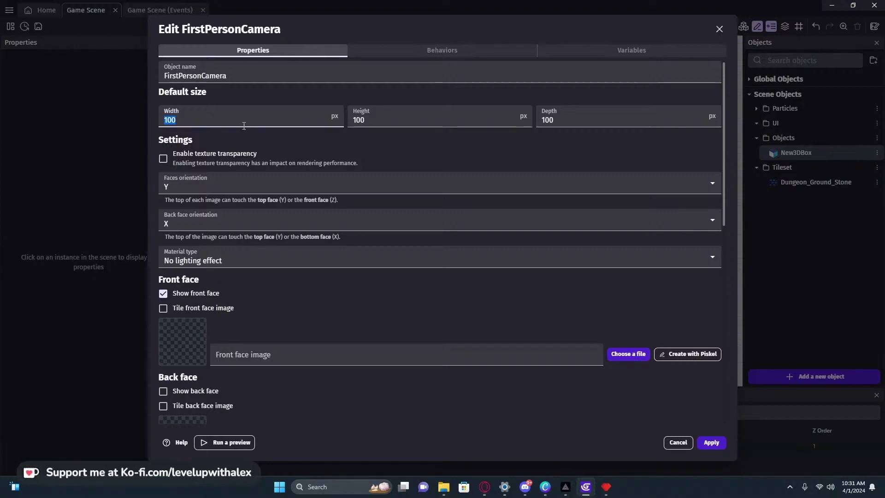
text(32)
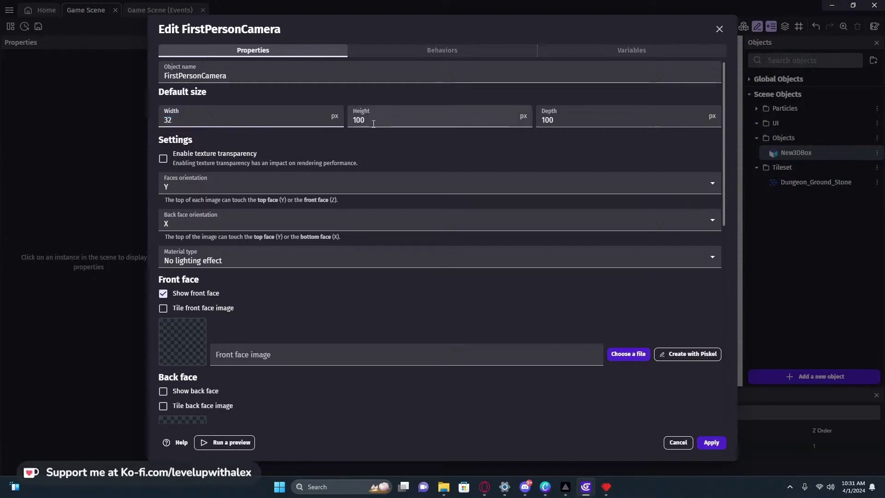
drag(172, 120, 164, 119)
text(16)
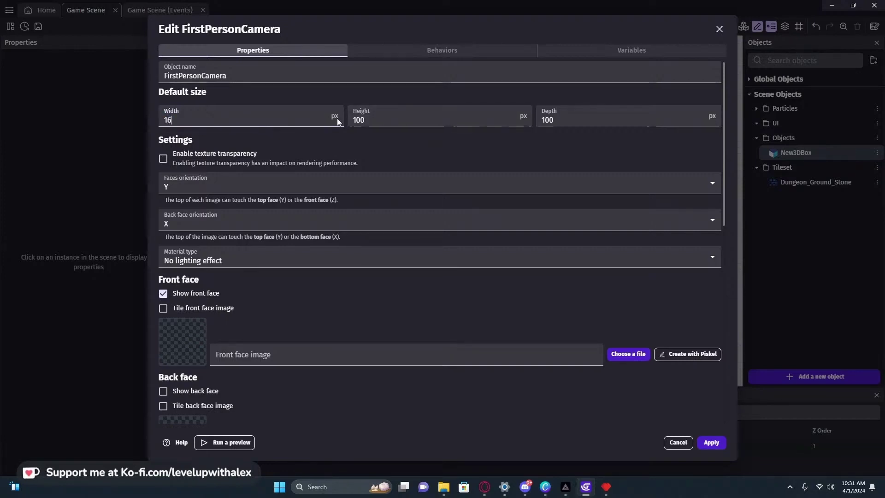
key(Tab)
text(16)
key(Tab)
text(16)
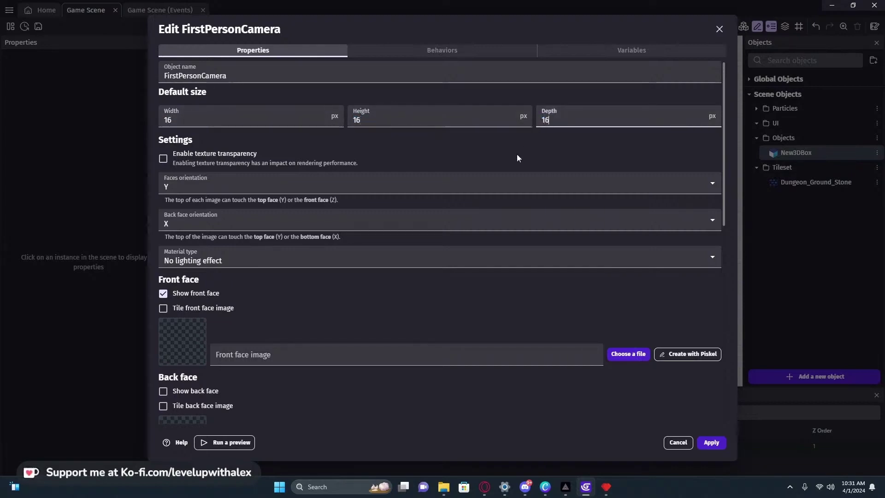
click(513, 155)
Enable texture transparency and keep the No lighting effect material
click(163, 160)
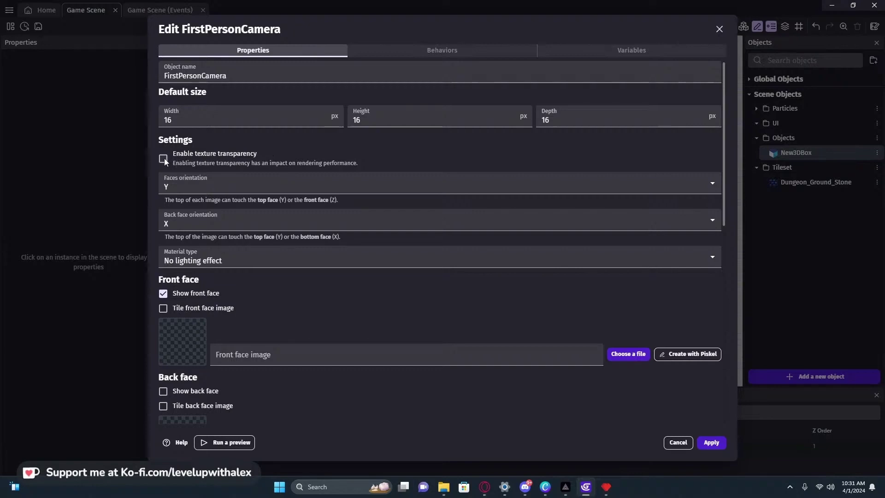
click(226, 260)
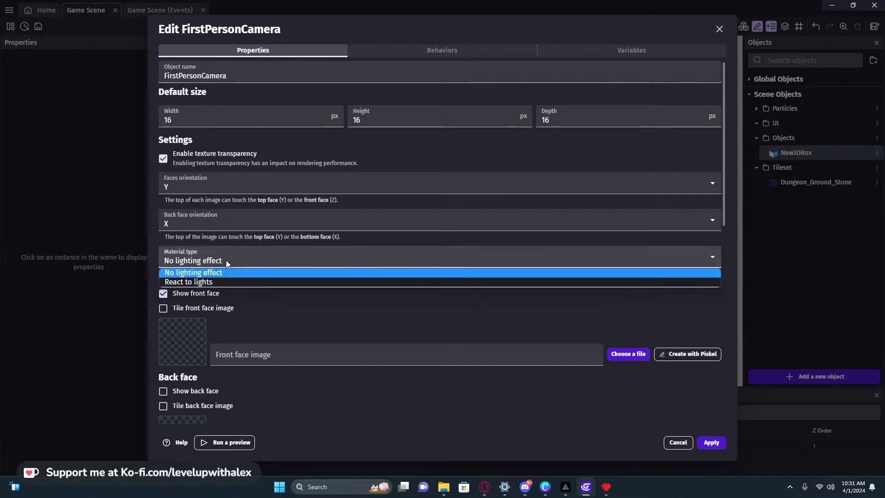
click(196, 274)
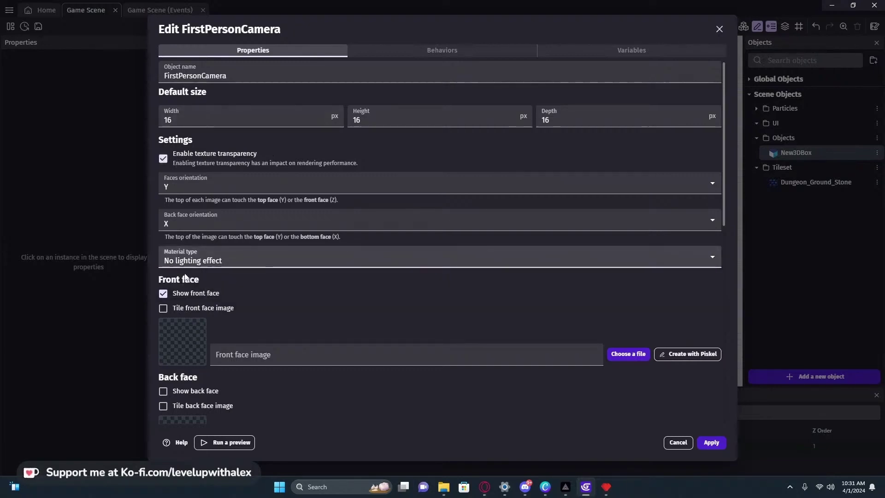
scroll(364, 261, down, 3)
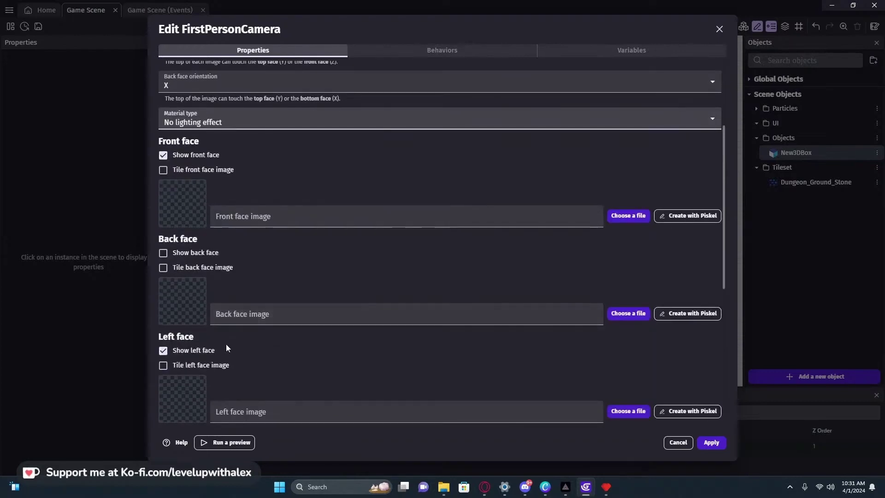